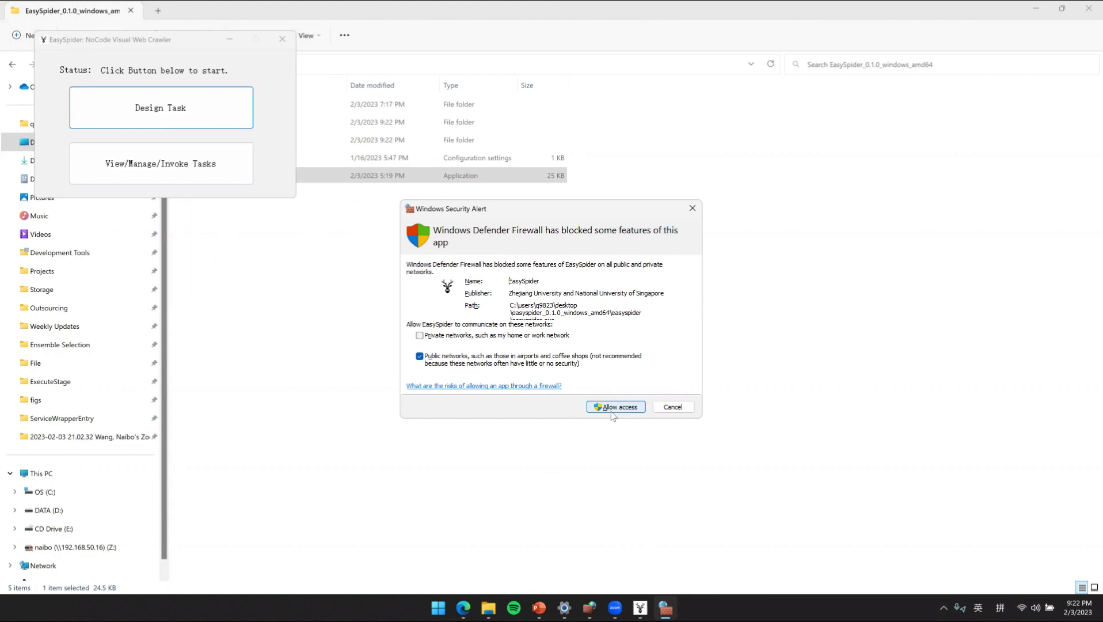
Step: Allow EasySpider to communicate on public networks through Windows Defender Firewall and bring its window forward
left_click(613, 409)
left_click(653, 608)
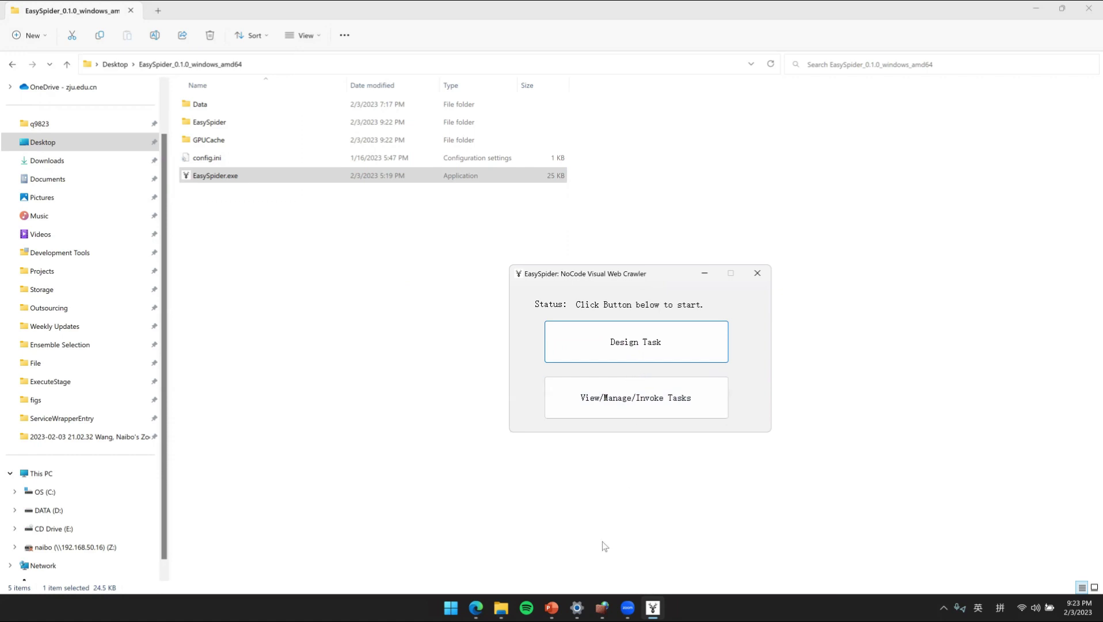
Step: Switch to the PowerPoint instructions and open the Wikipedia World Wide Web link from the Very Simple Task slide
left_click(554, 605)
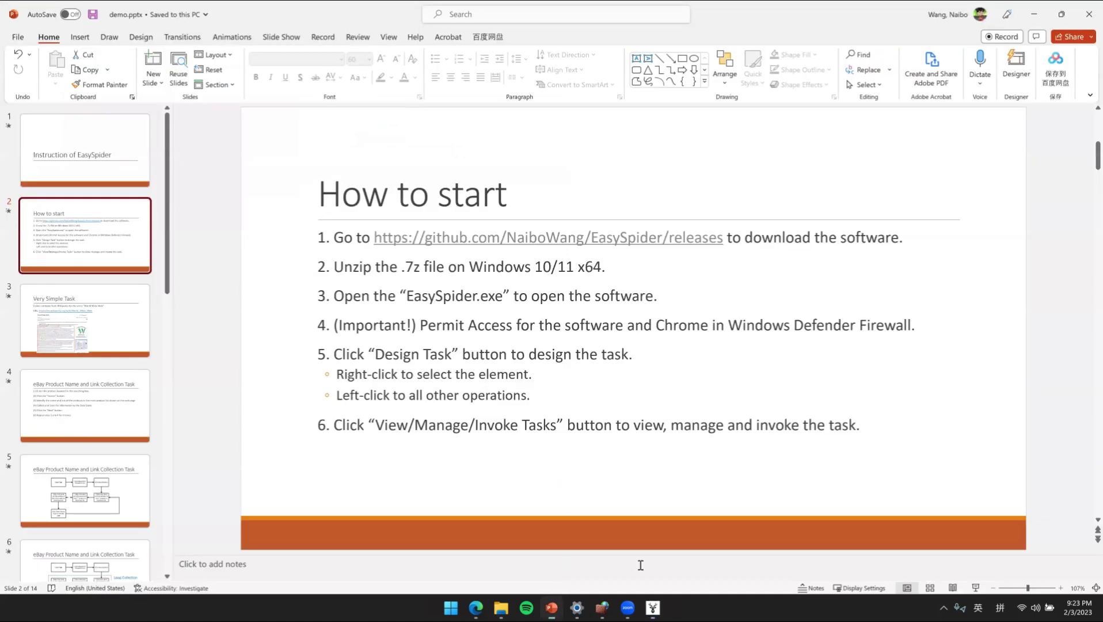
left_click(653, 608)
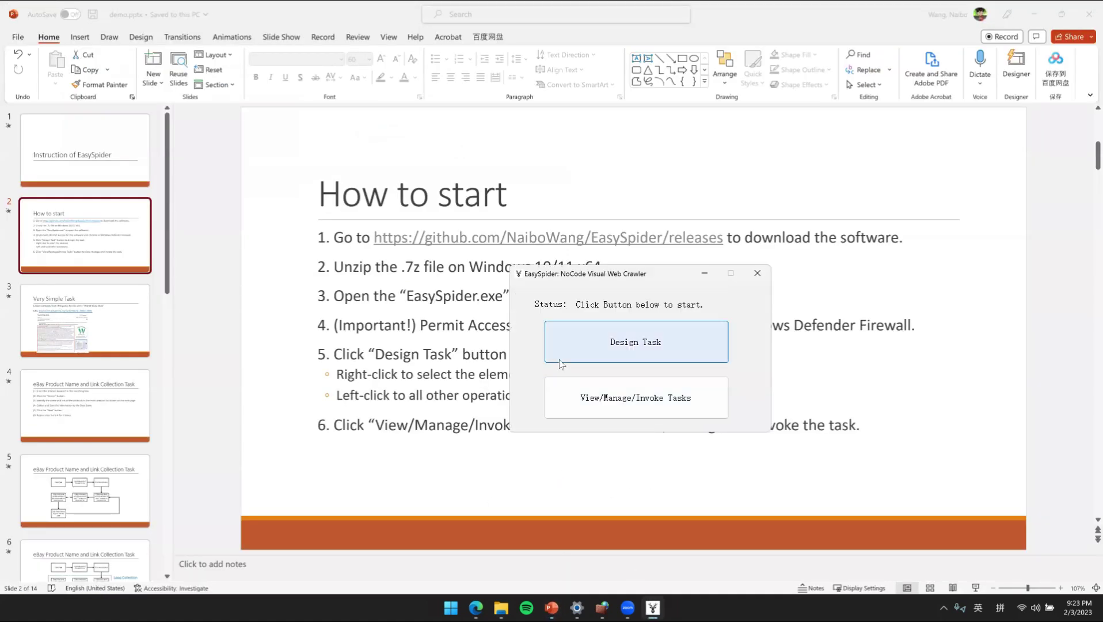
left_click(122, 318)
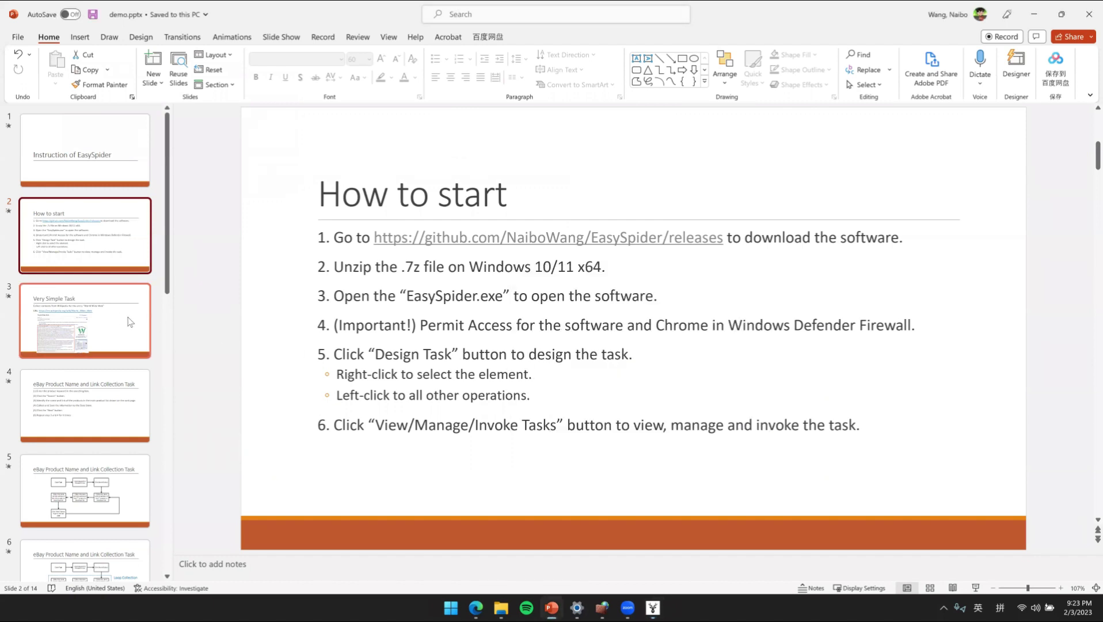
left_click(701, 306)
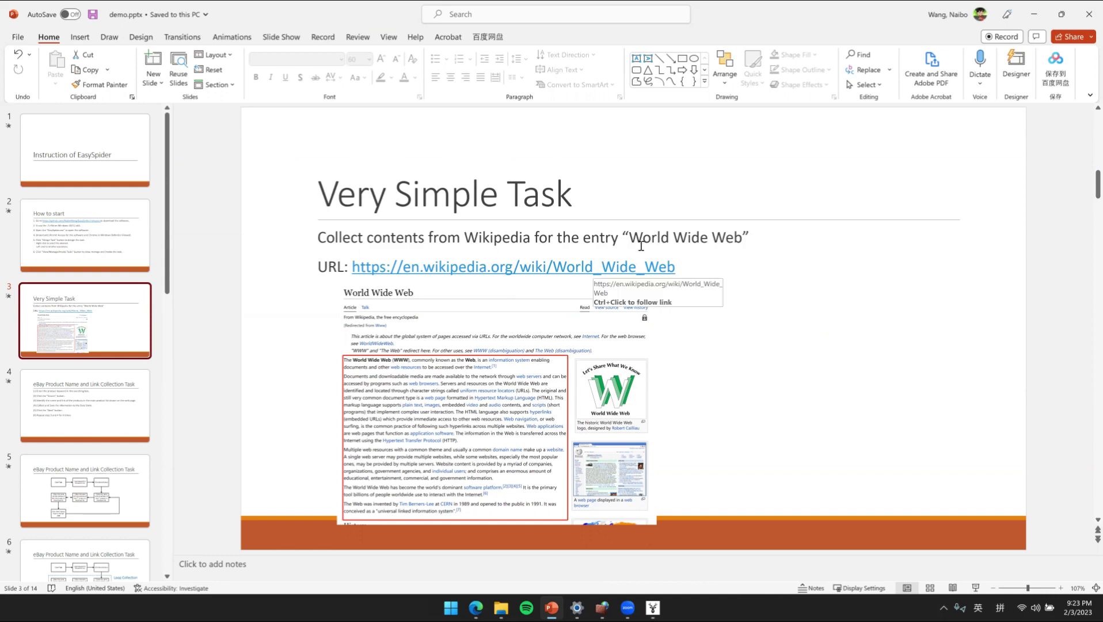
left_click(602, 266, "ctrl")
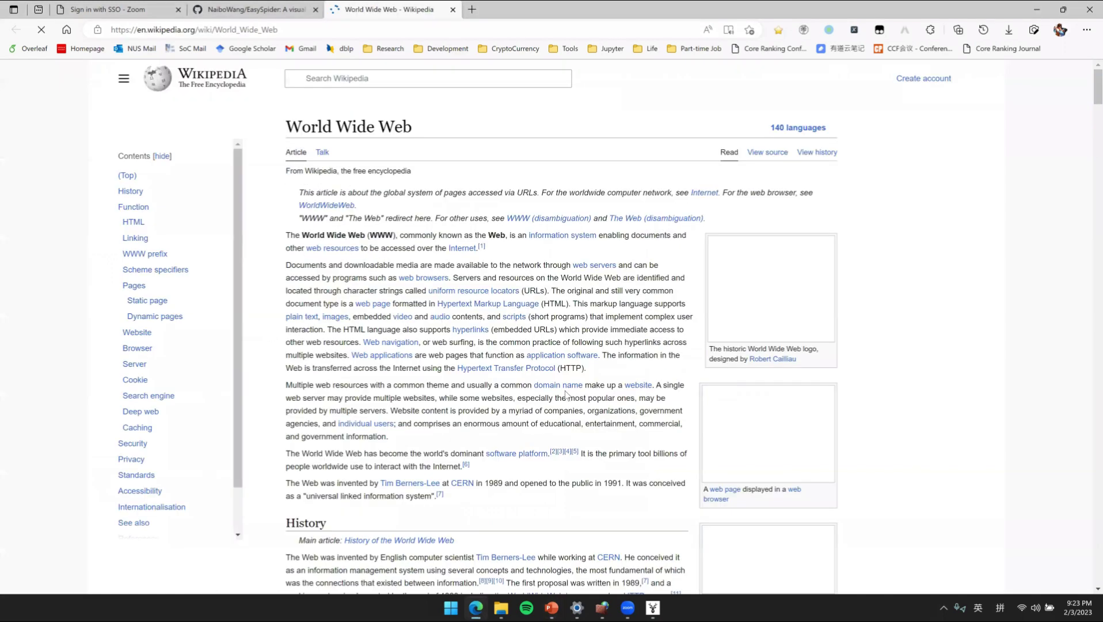
scroll(476, 380, "down", 15)
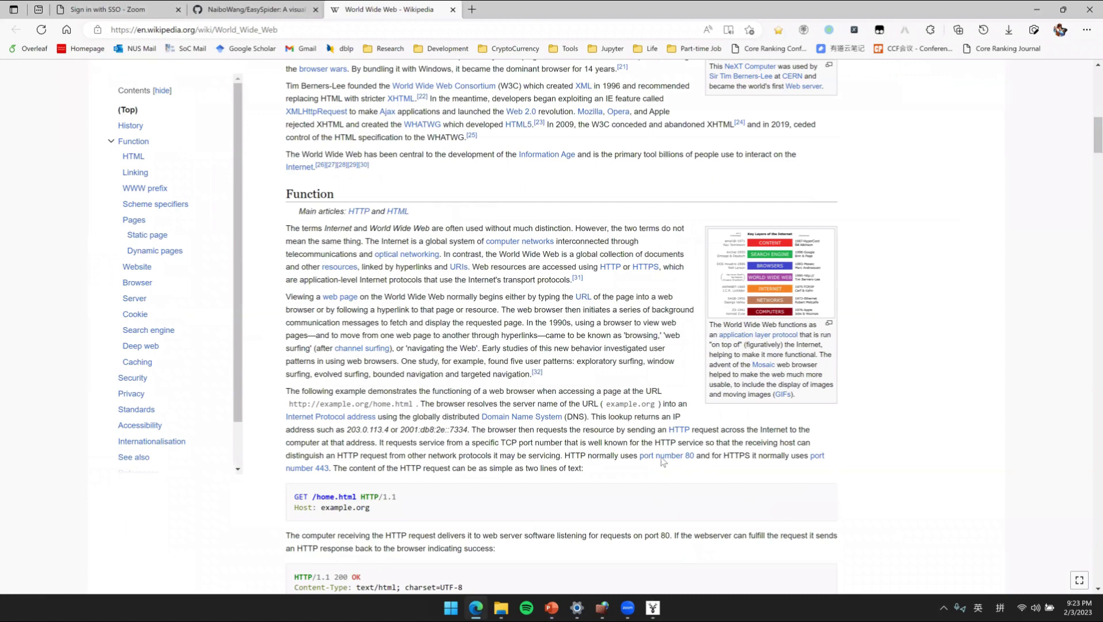
scroll(647, 352, "down", 1)
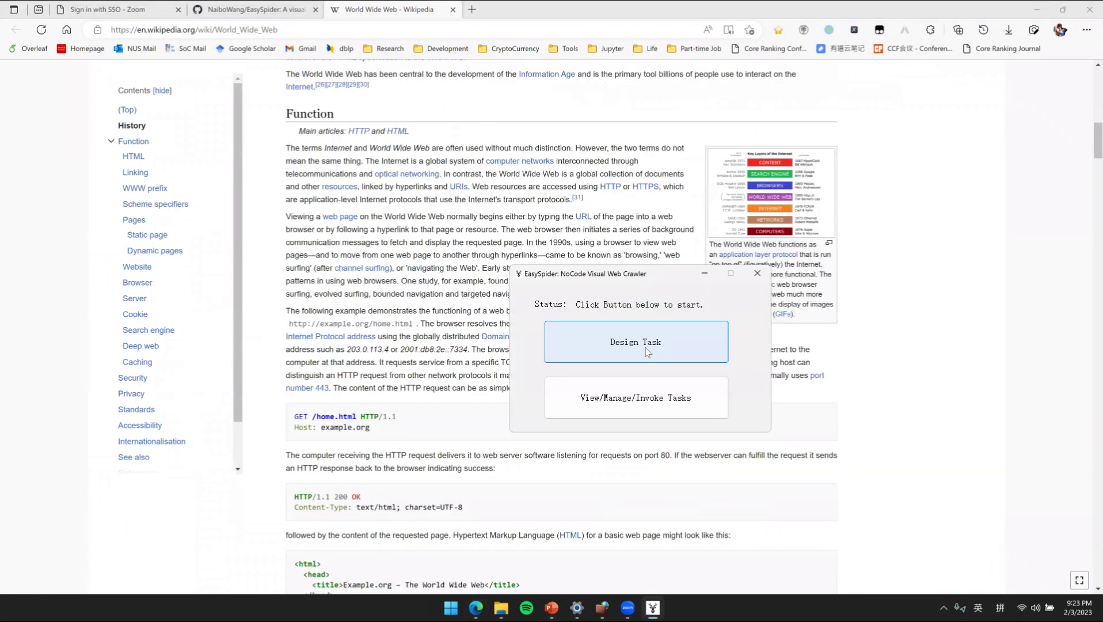
Step: Start designing a task in EasySpider and create a new task from the task list in Chrome
left_click(647, 348)
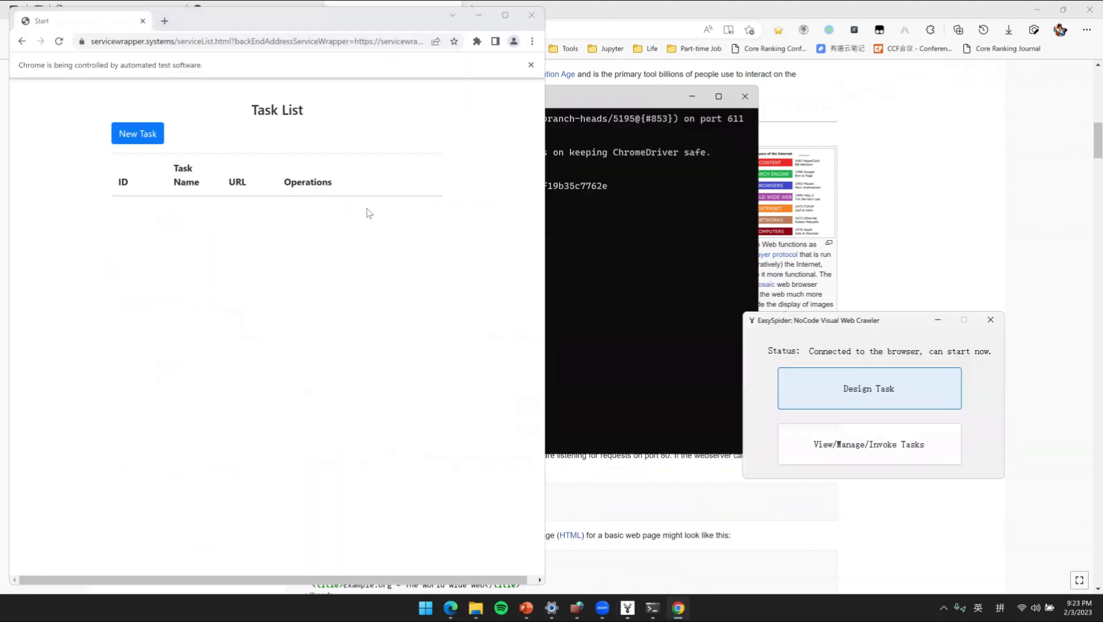
left_click(591, 188)
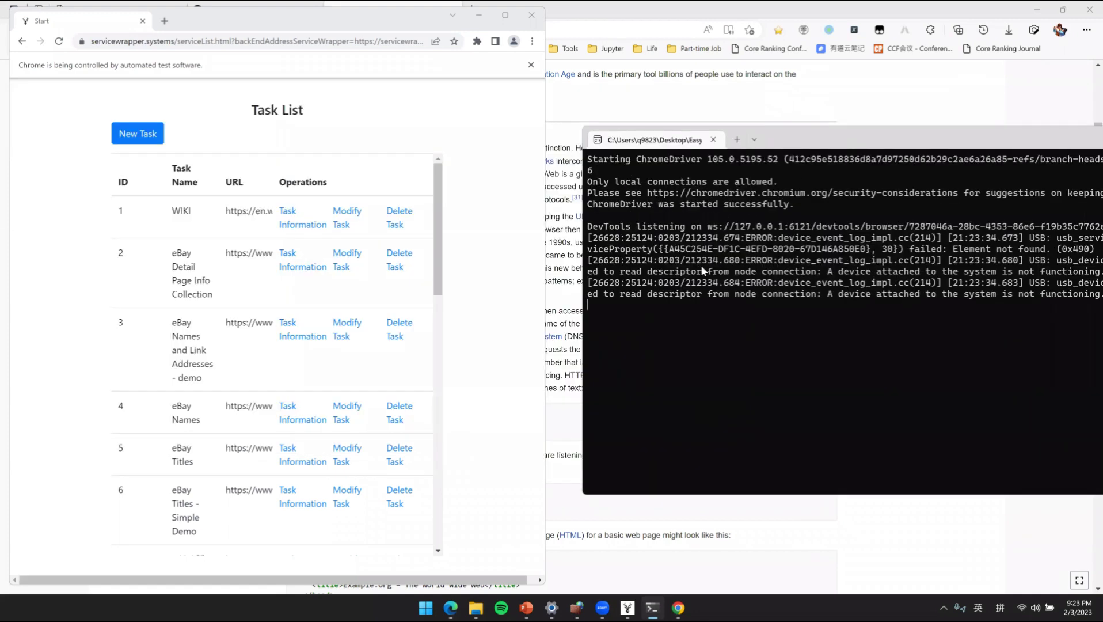
left_click(242, 139)
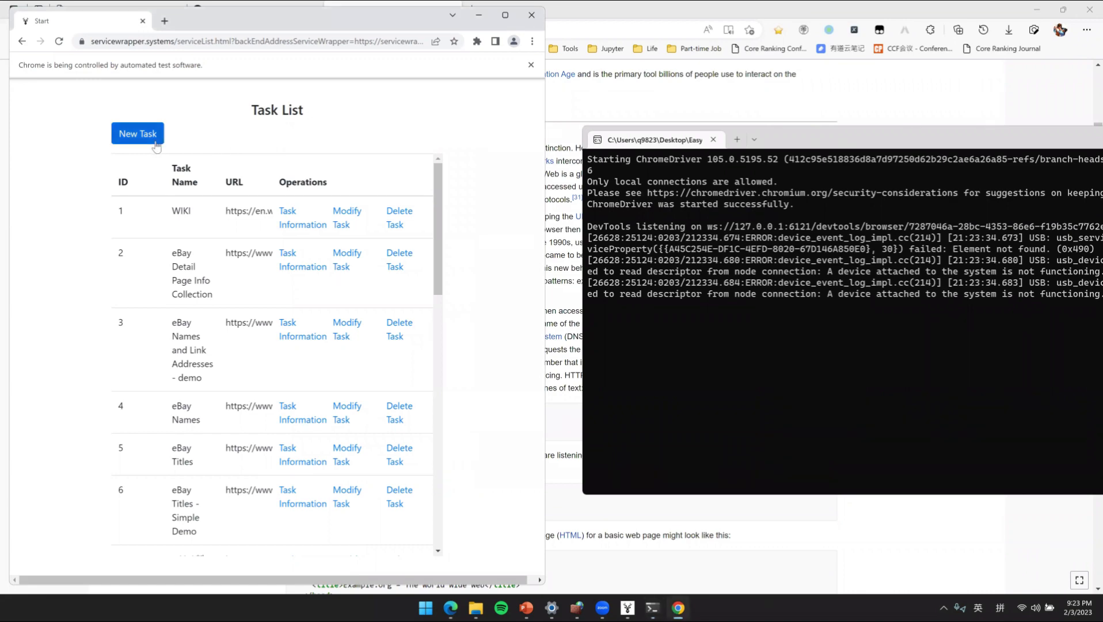
left_click(141, 136)
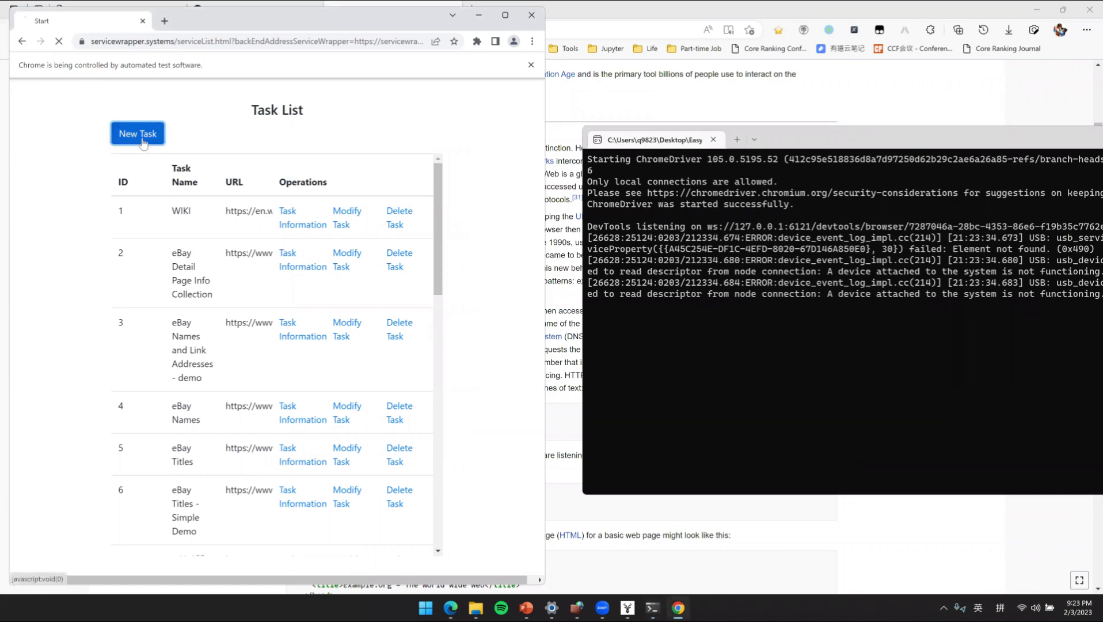
Step: Copy the World Wide Web article's URL from Edge into the new task in Chrome and start the design
left_click(638, 95)
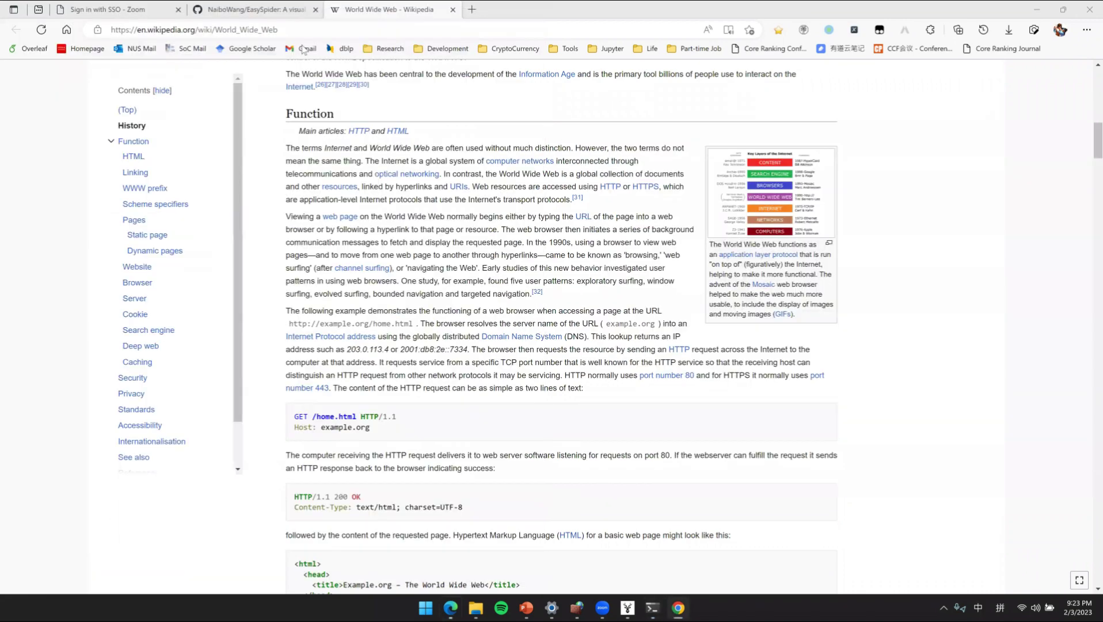
left_click(307, 35)
key("ctrl+c")
left_click(679, 607)
key("ctrl+v")
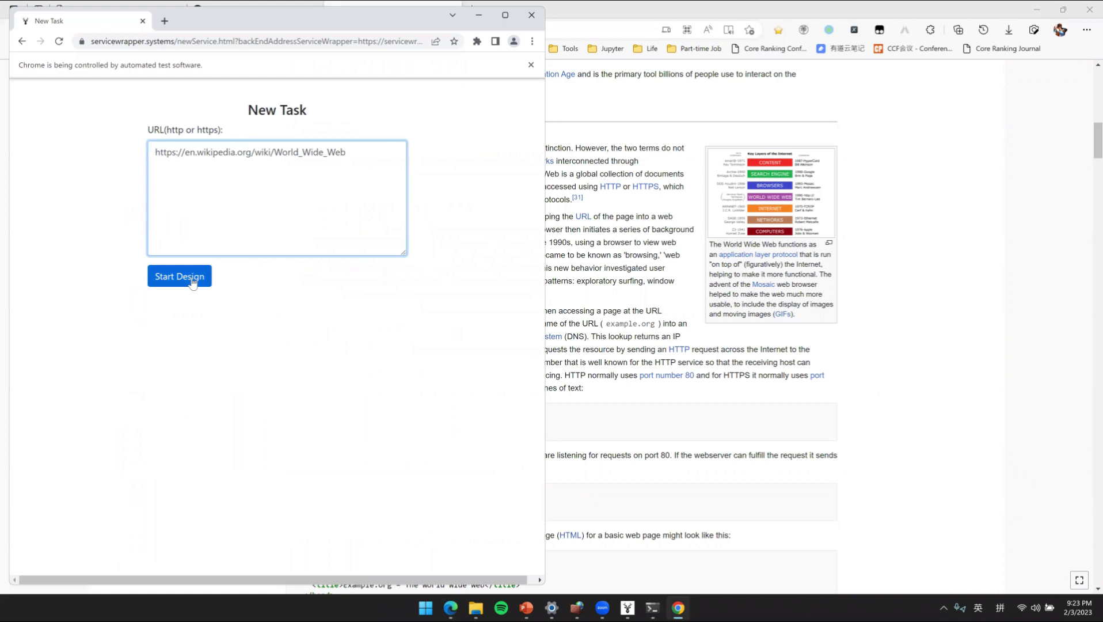
left_click(193, 281)
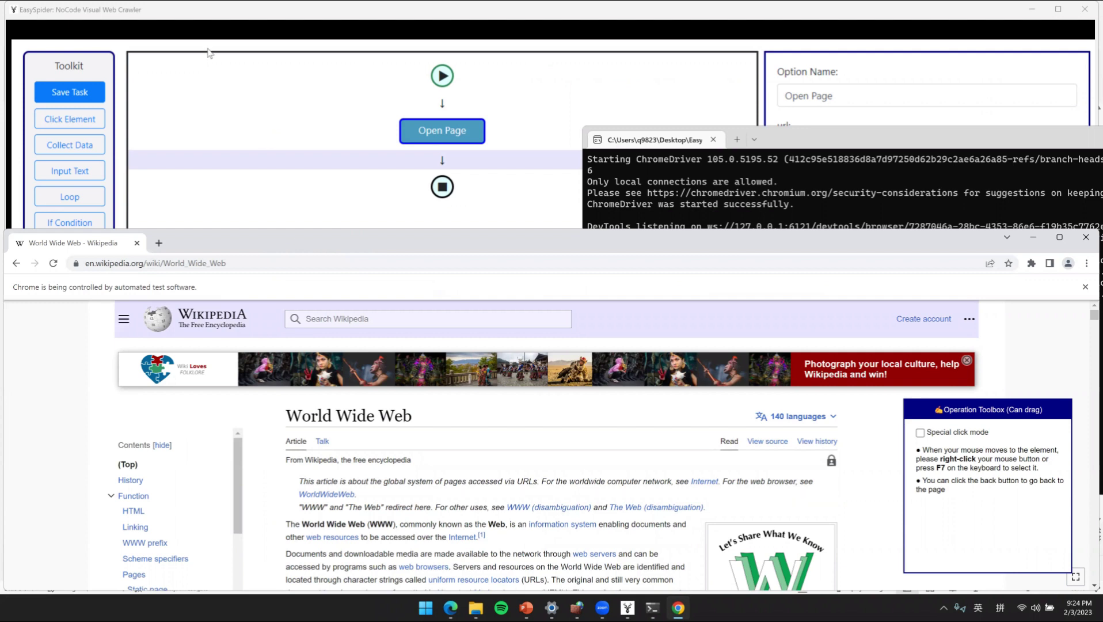
Step: Examine the settings of the Open Page operation in the EasySpider workflow, then return to the controlled Chrome window
left_click(176, 16)
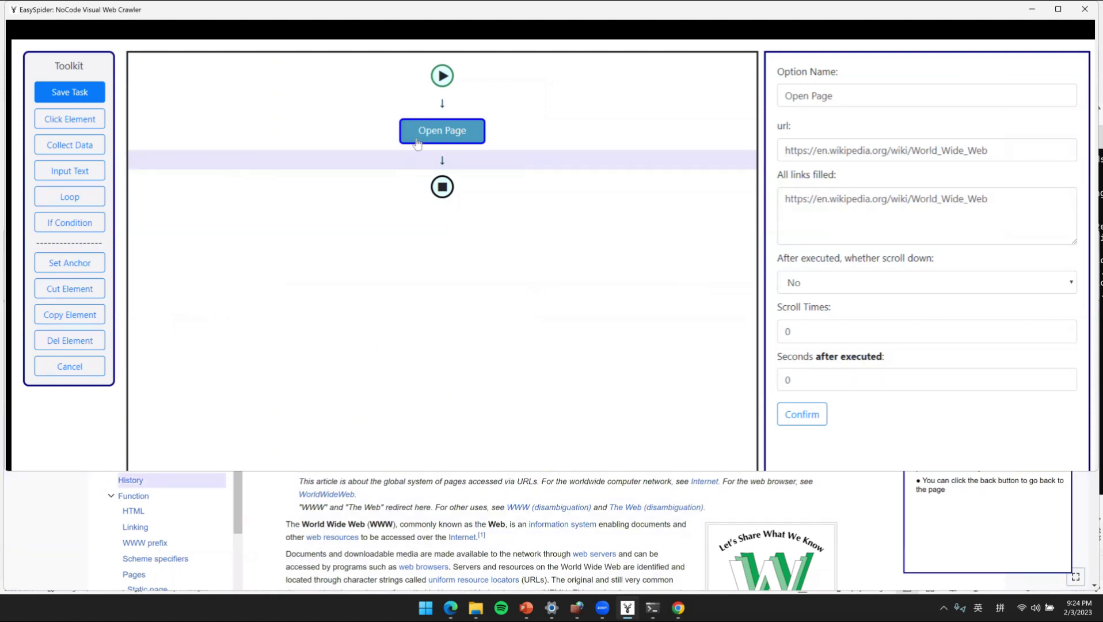
left_click(443, 137)
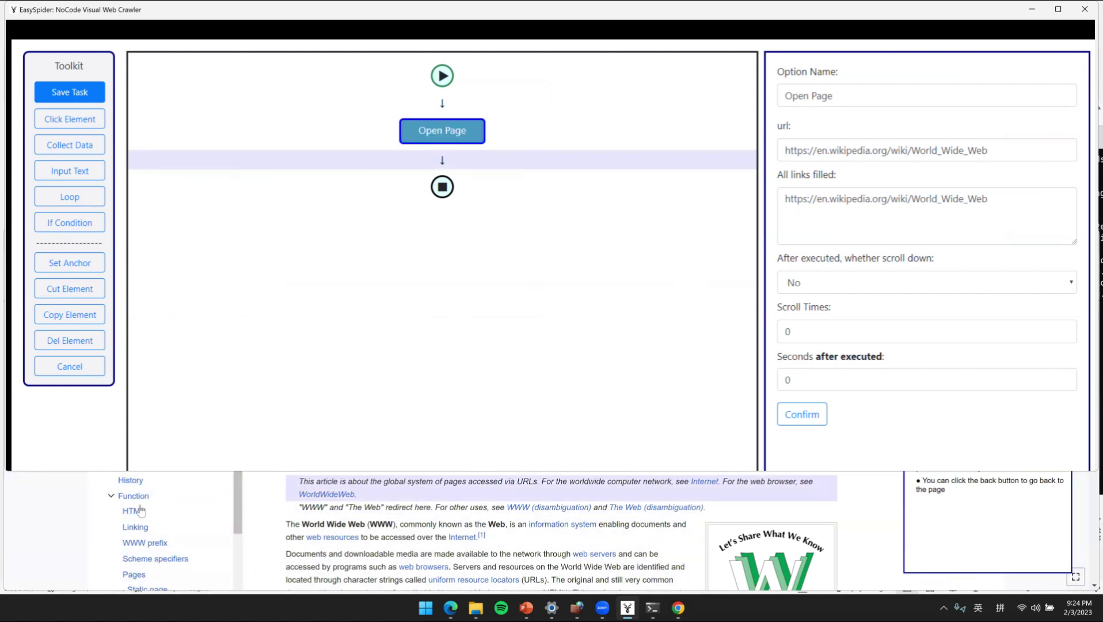
left_click(679, 608)
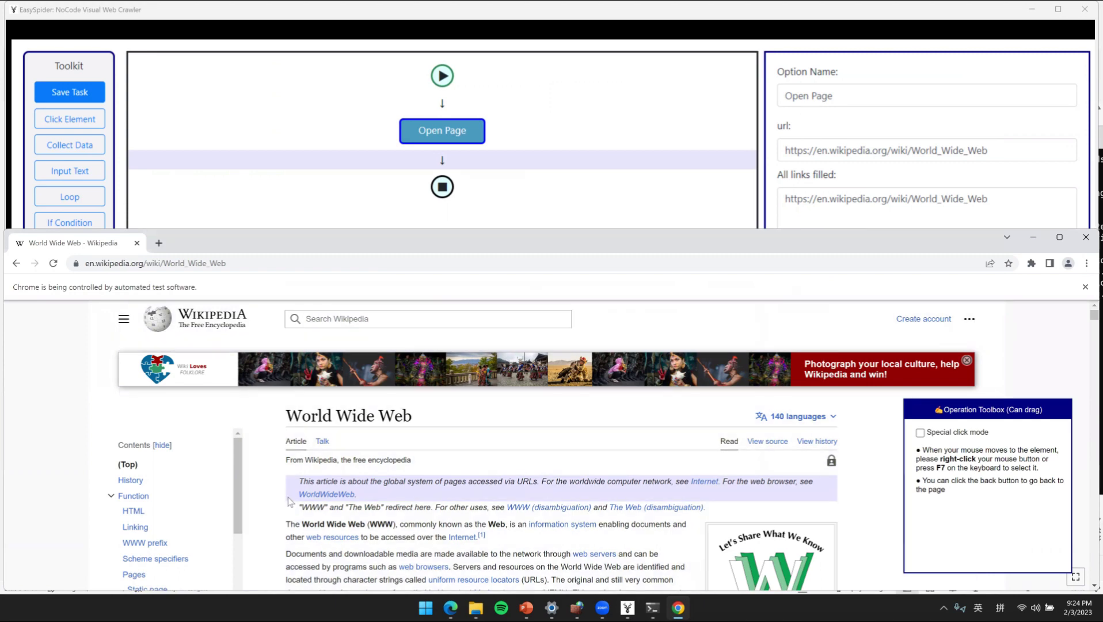
Step: Select the note at the start of the article, expand the selection to the enclosing article body and check its coverage
right_click(291, 503)
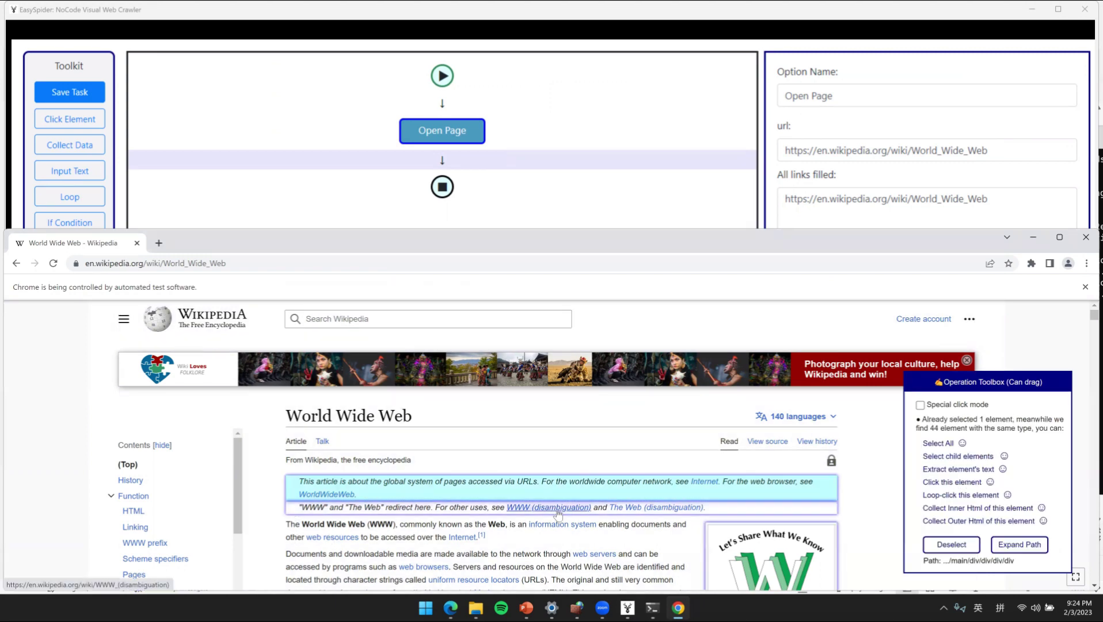
scroll(551, 509, "down", 4)
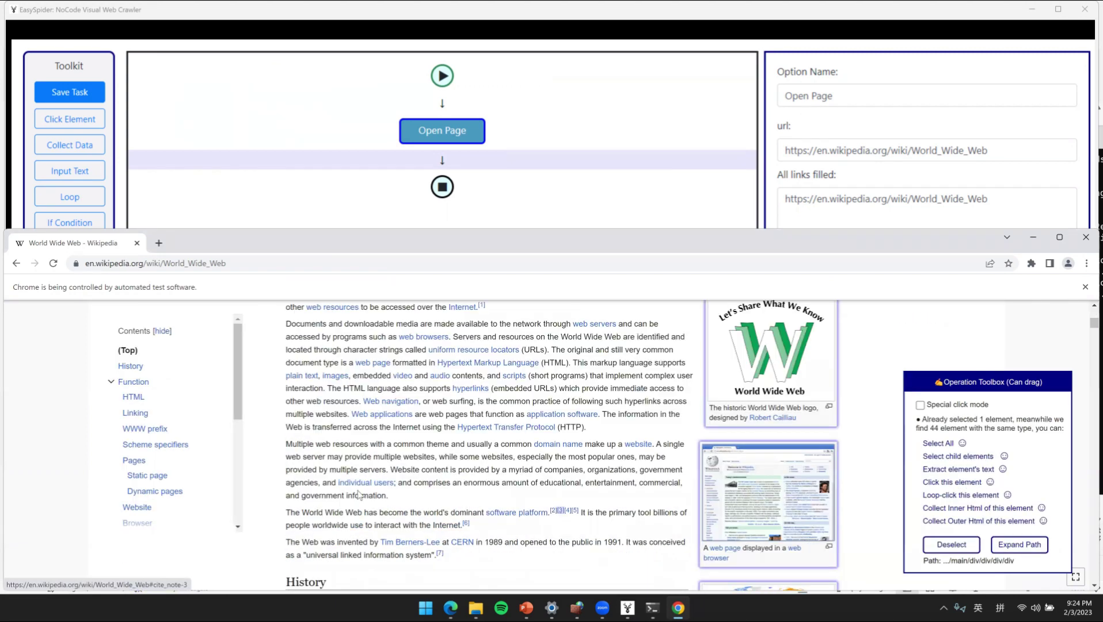
scroll(420, 494, "up", 4)
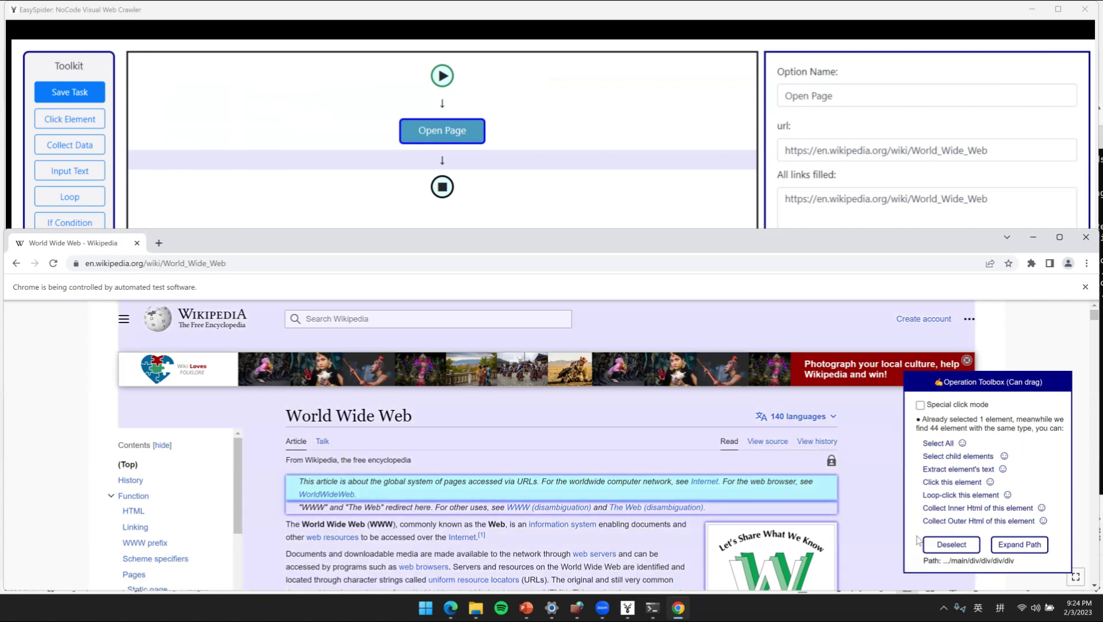
left_click(1028, 550)
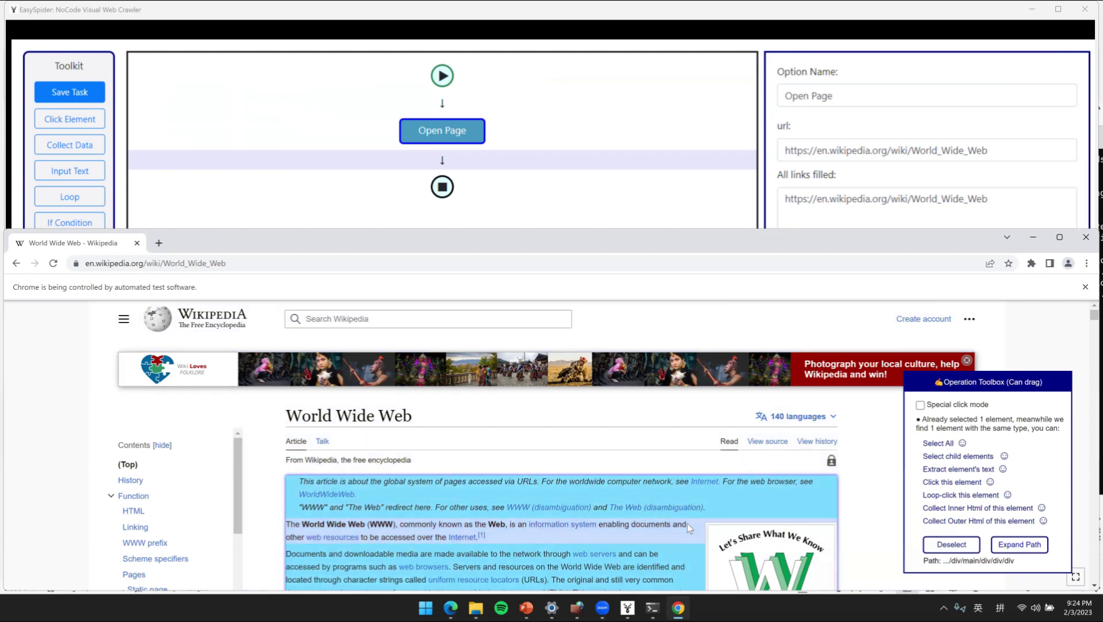
scroll(685, 524, "down", 4)
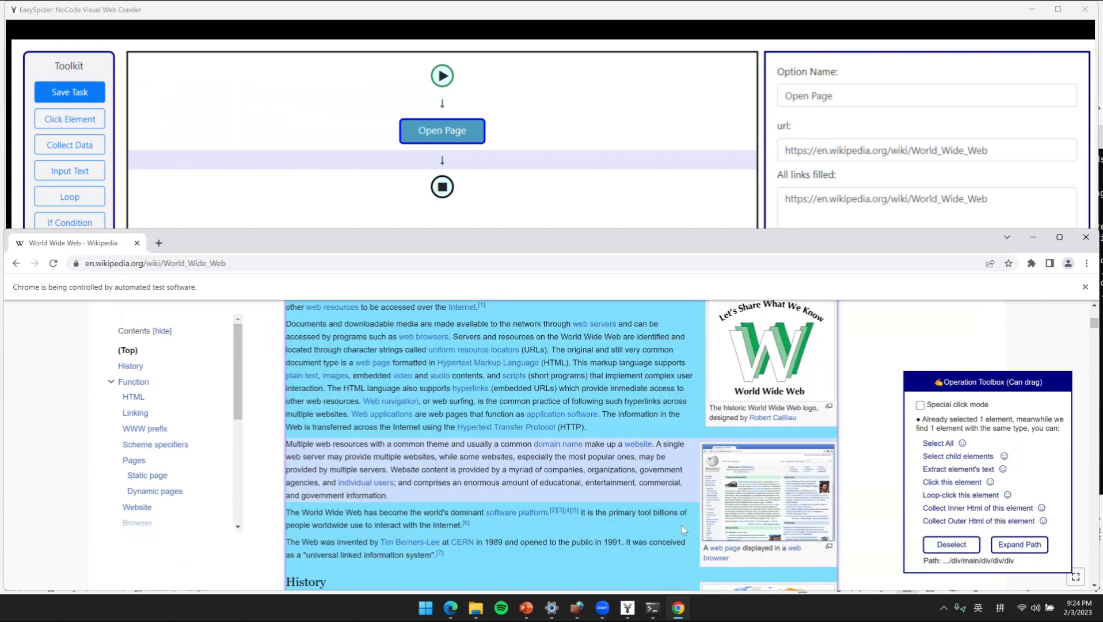
scroll(670, 527, "down", 5)
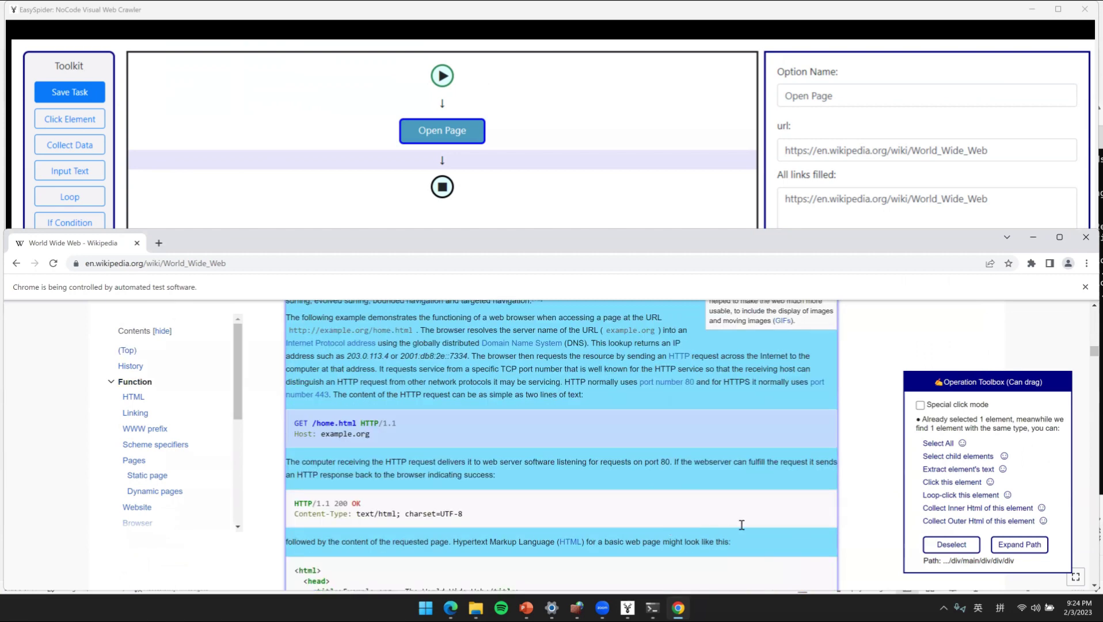
scroll(818, 537, "down", 3)
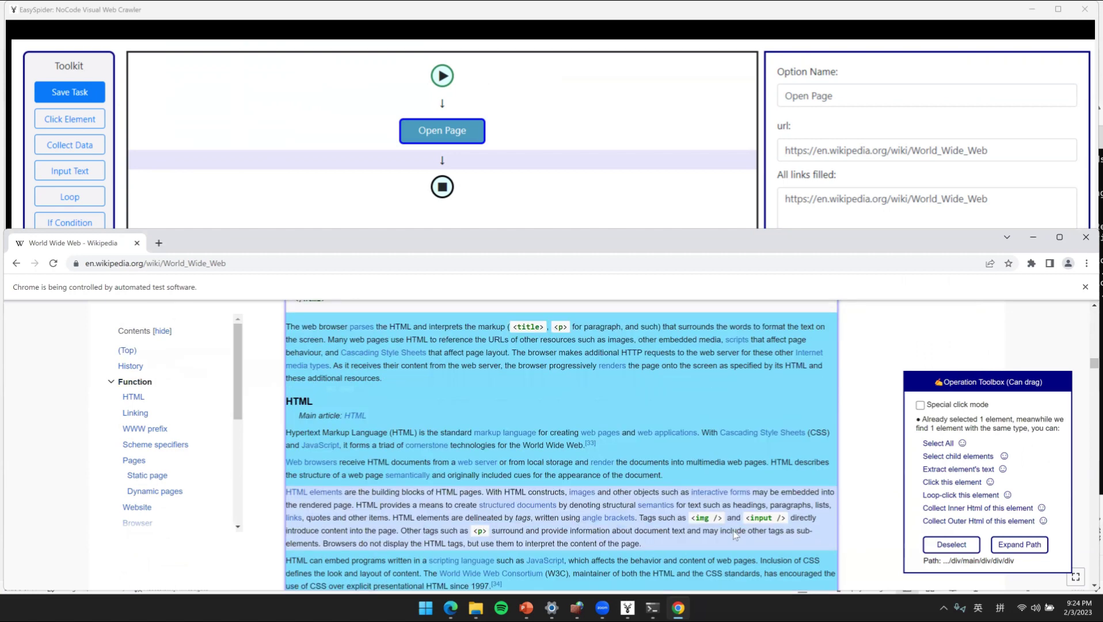
scroll(735, 531, "down", 10)
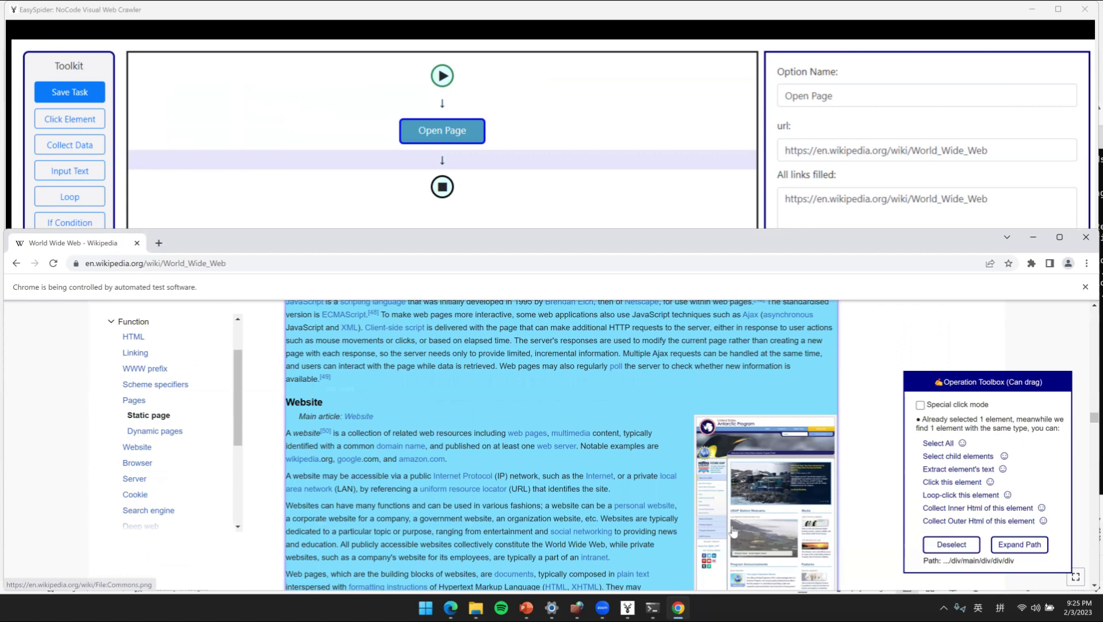
scroll(692, 521, "down", 10)
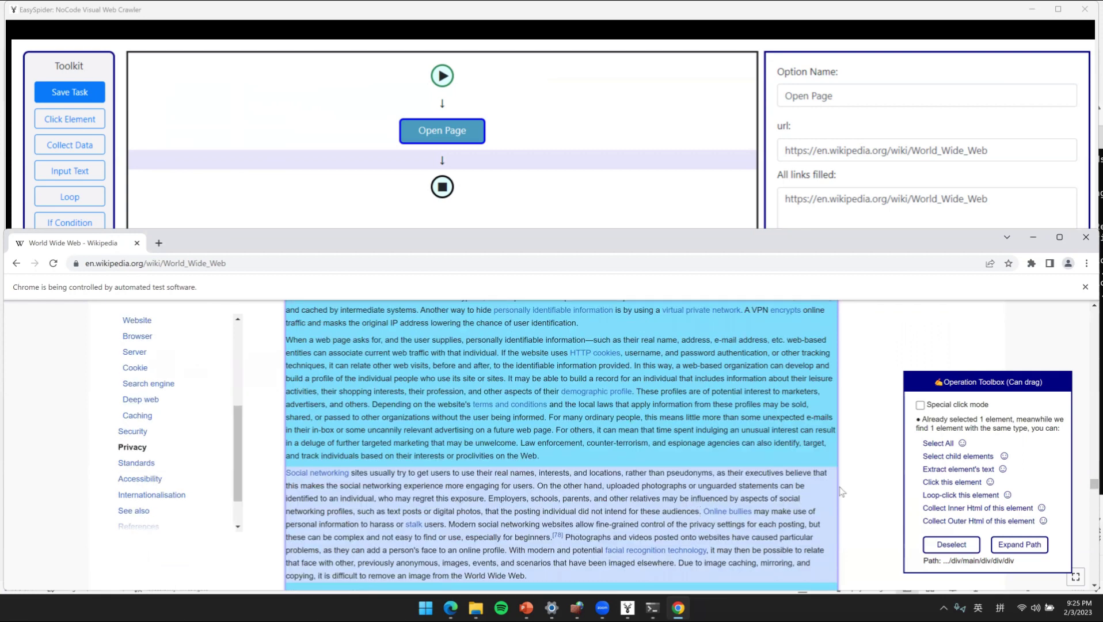
scroll(954, 548, "down", 8)
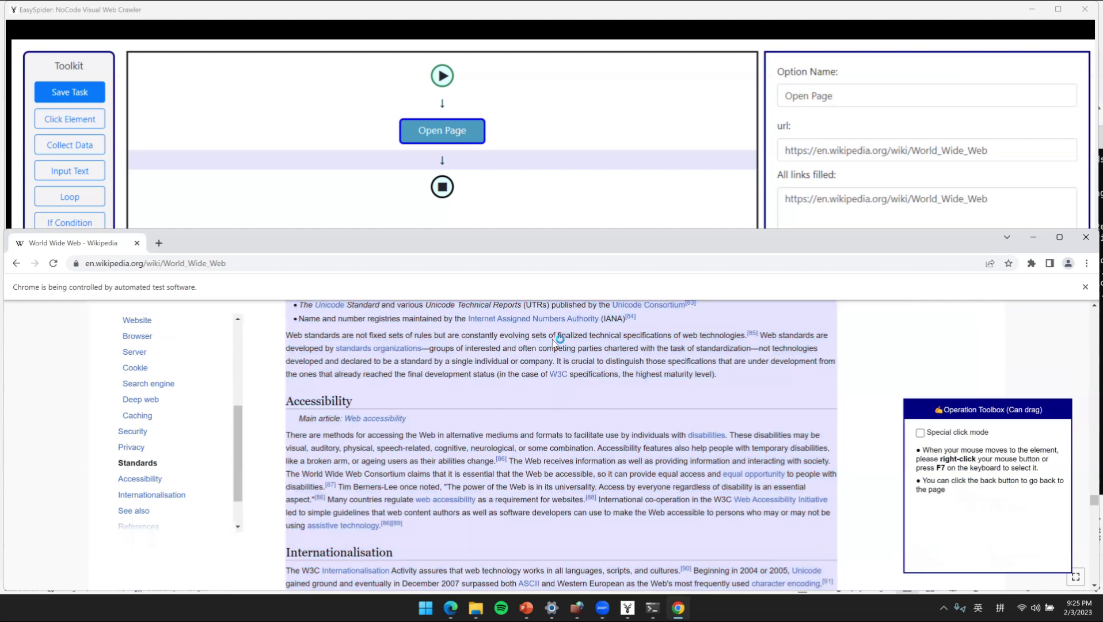
Step: Select the whole article body as a single element and extract the element's text
scroll(556, 343, "up", 3)
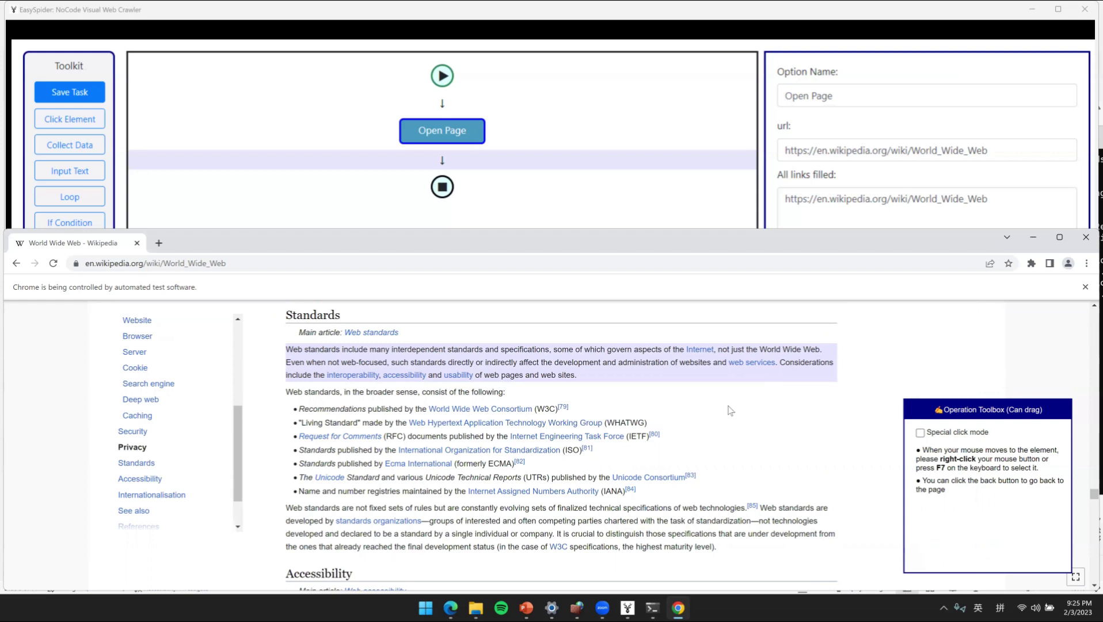
scroll(731, 411, "up", 4)
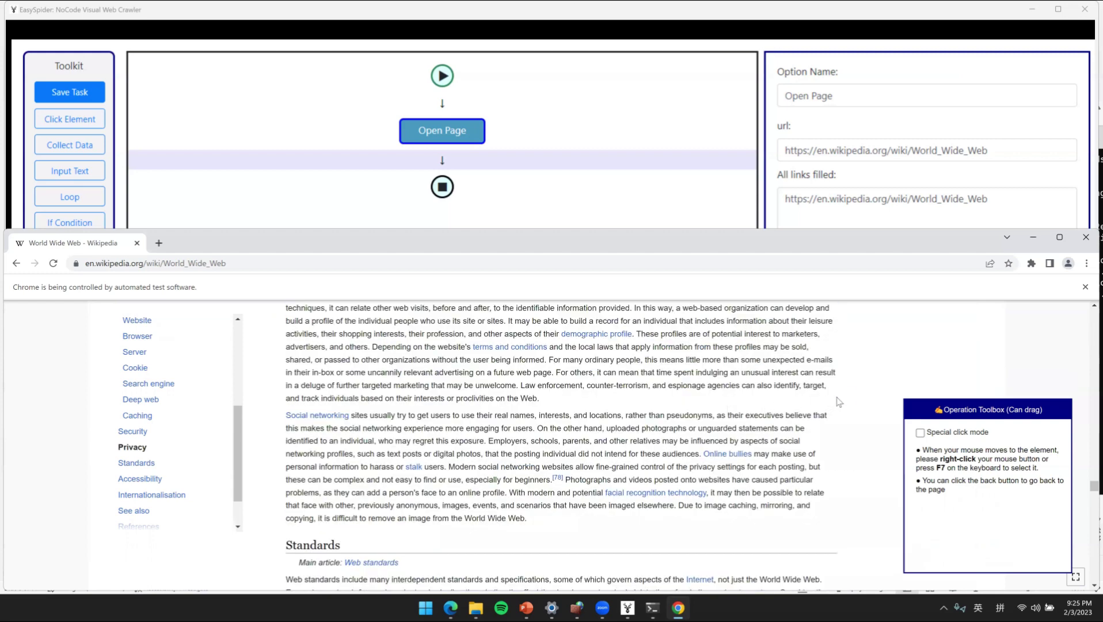
scroll(840, 402, "up", 3)
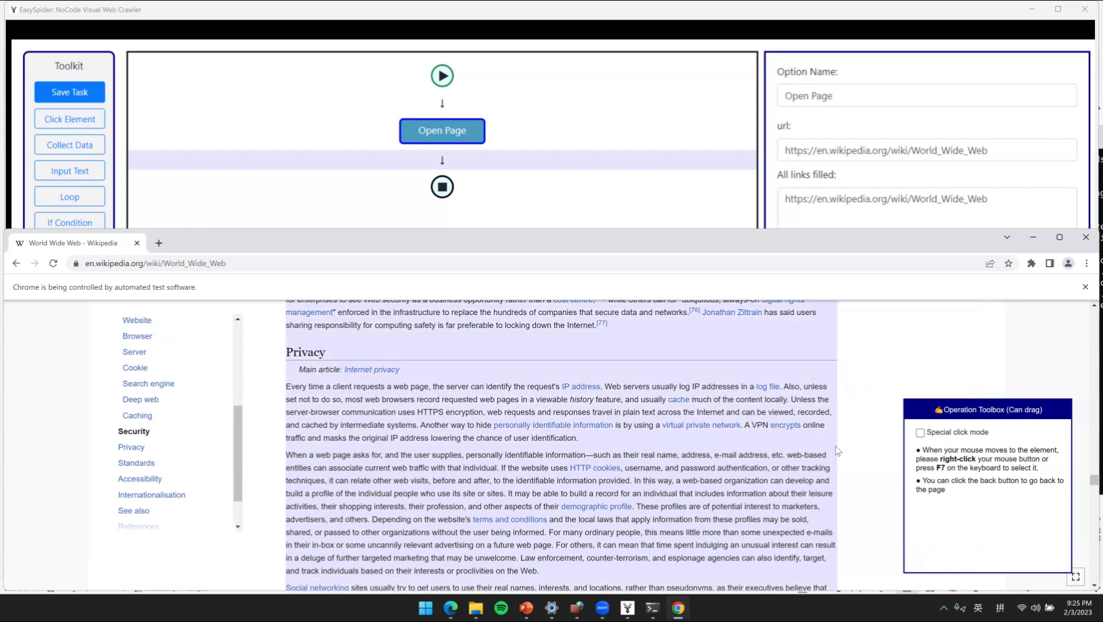
right_click(836, 451)
scroll(800, 474, "up", 15)
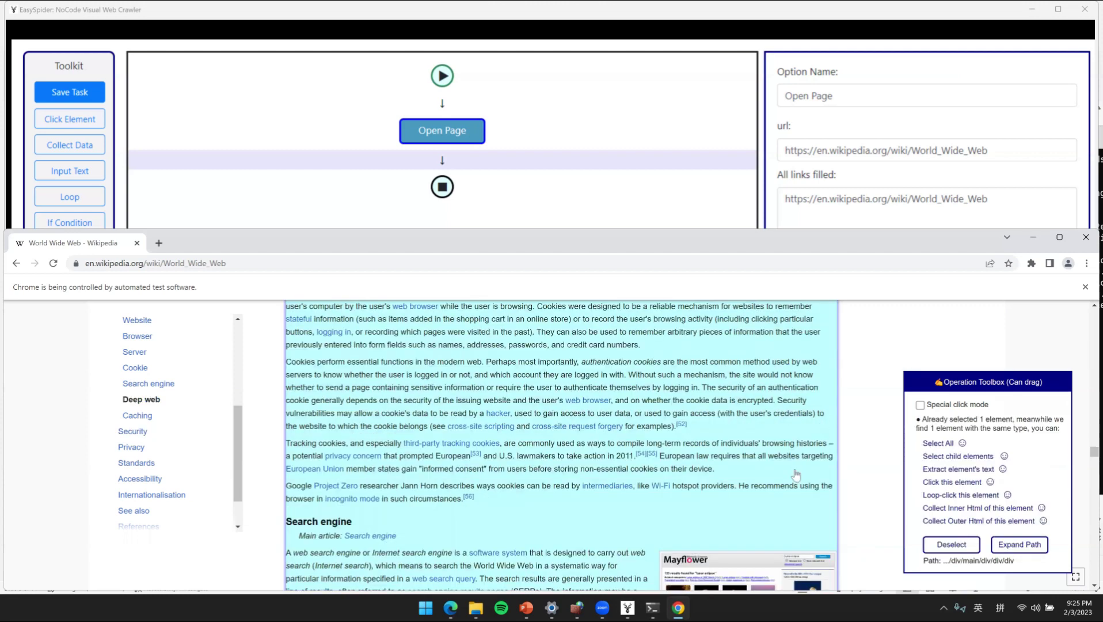
scroll(796, 475, "up", 20)
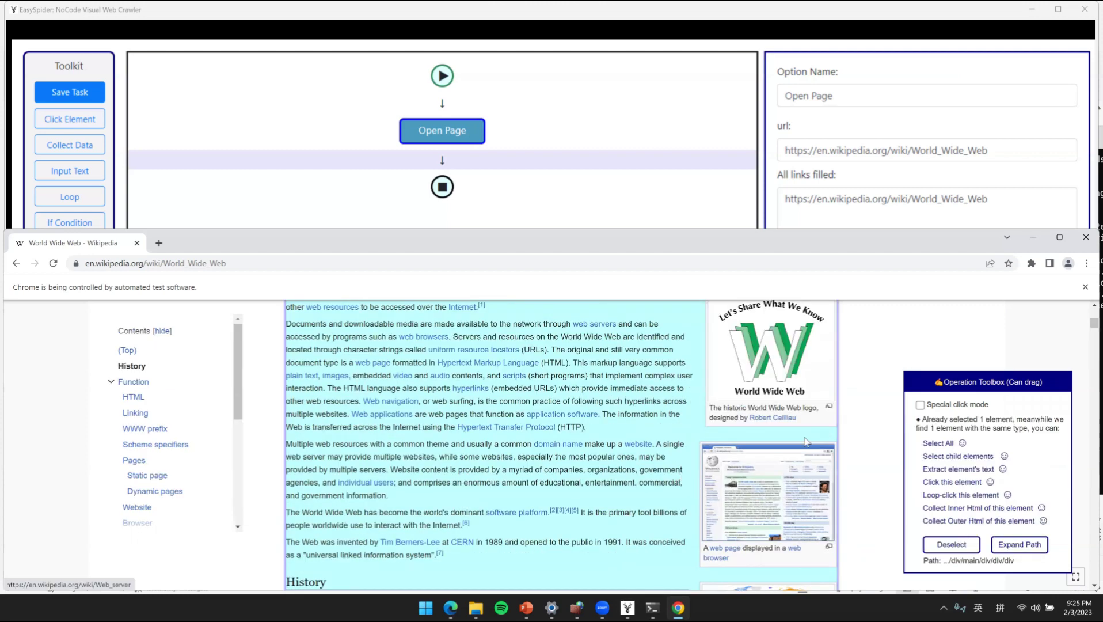
scroll(979, 392, "up", 4)
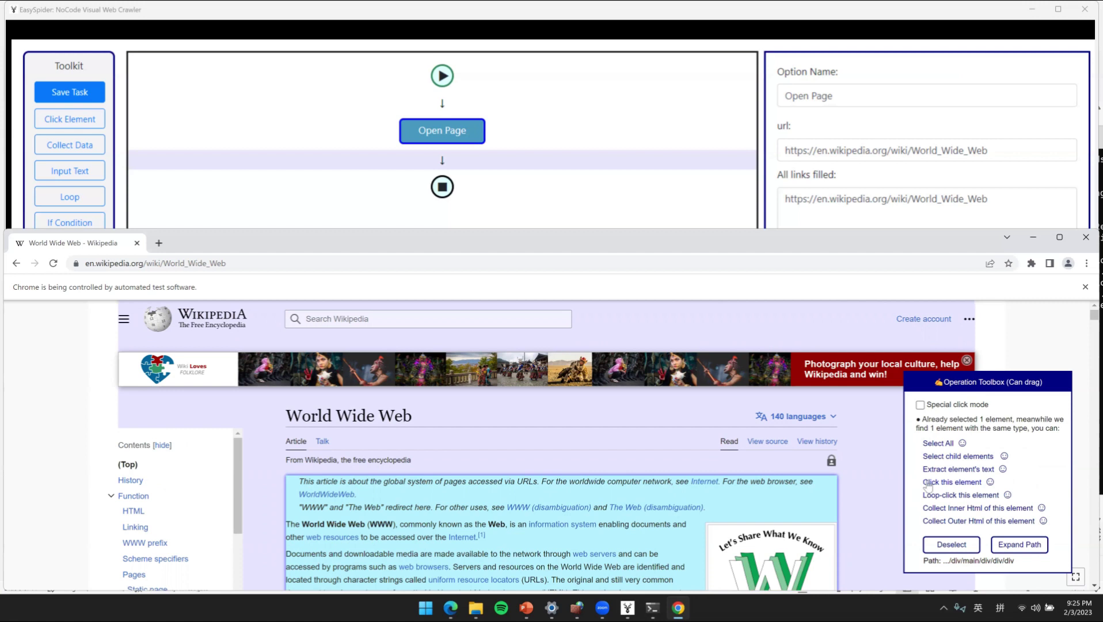
mouse_move(695, 509)
left_click(966, 470)
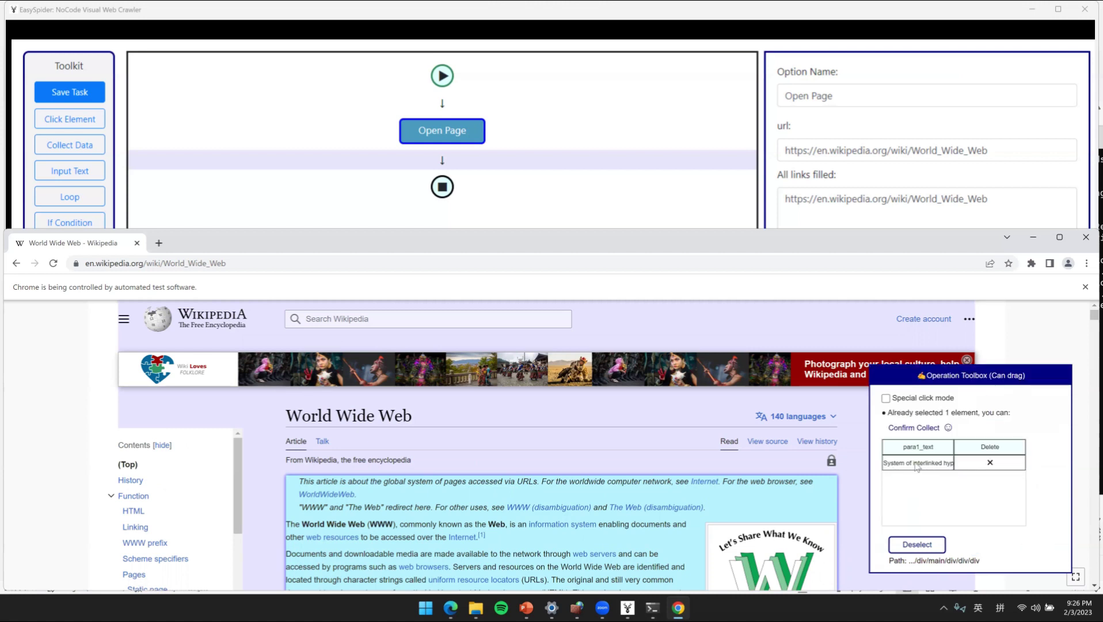
Step: Review the highlighted article body's coverage and confirm collecting its text as the para1_text field
scroll(806, 495, "down", 1)
scroll(663, 521, "down", 10)
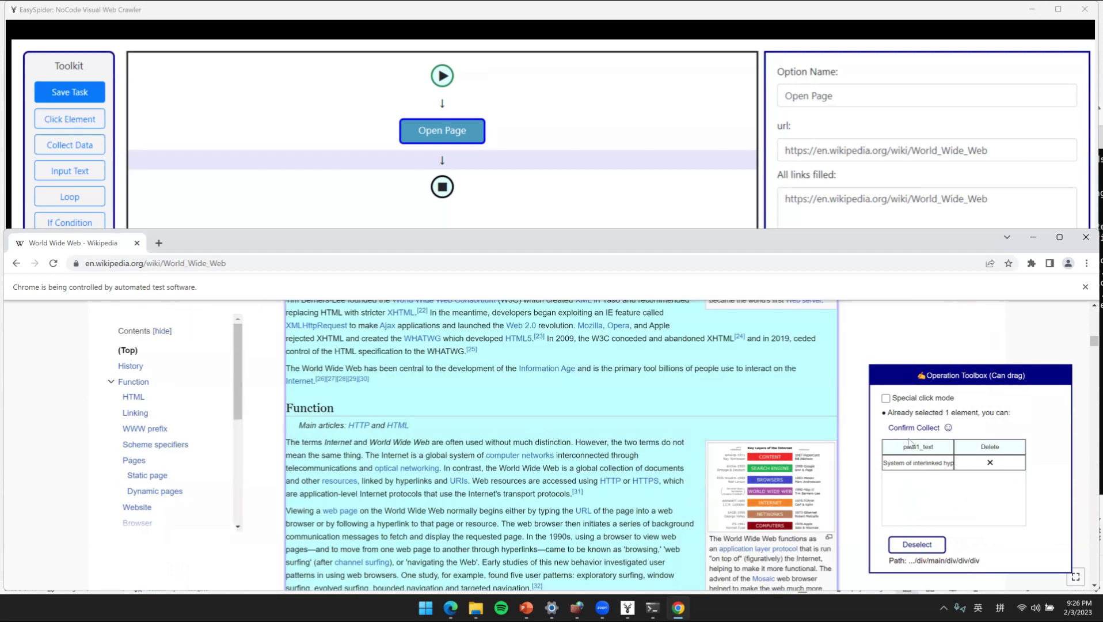
scroll(907, 446, "down", 3)
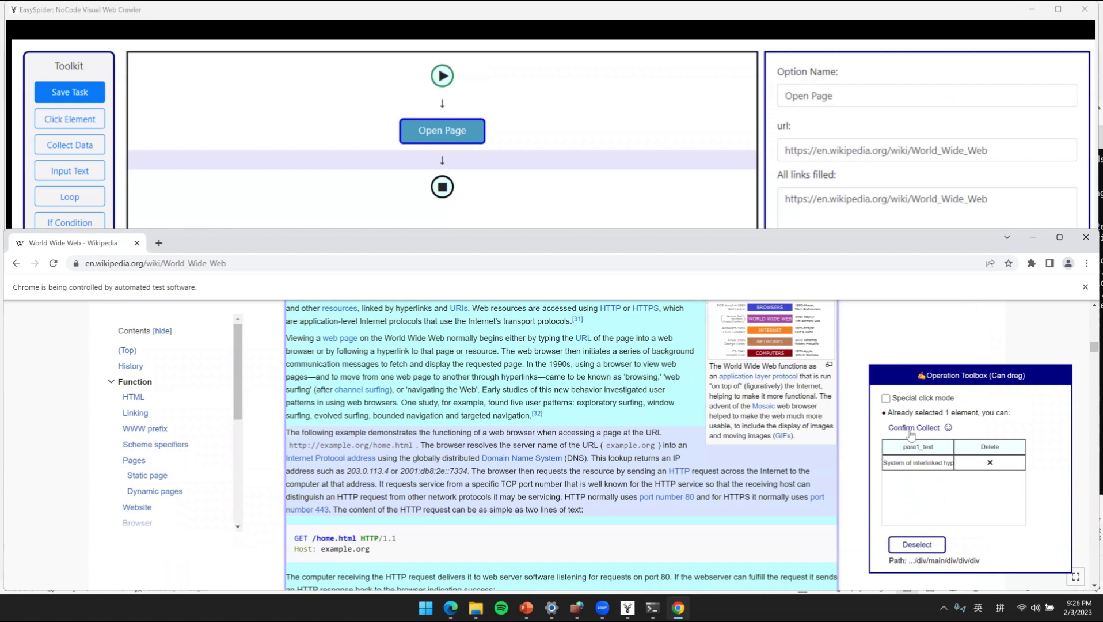
left_click(915, 429)
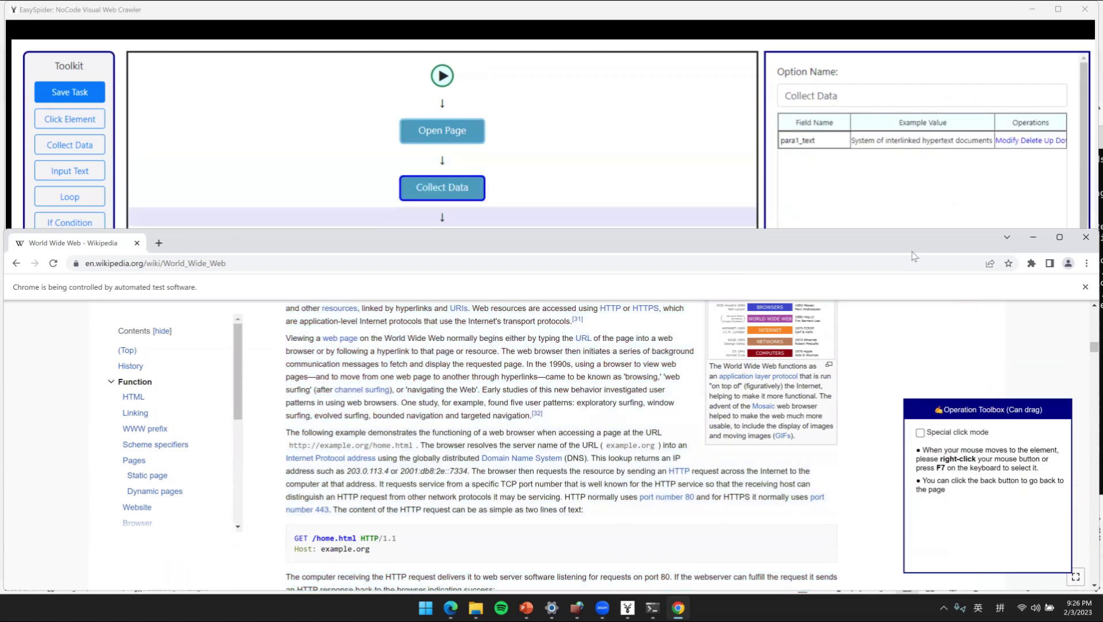
Step: Examine the Collect Data operation's option name, para1_text field, XPath and extraction settings in the EasySpider workflow
left_click(468, 190)
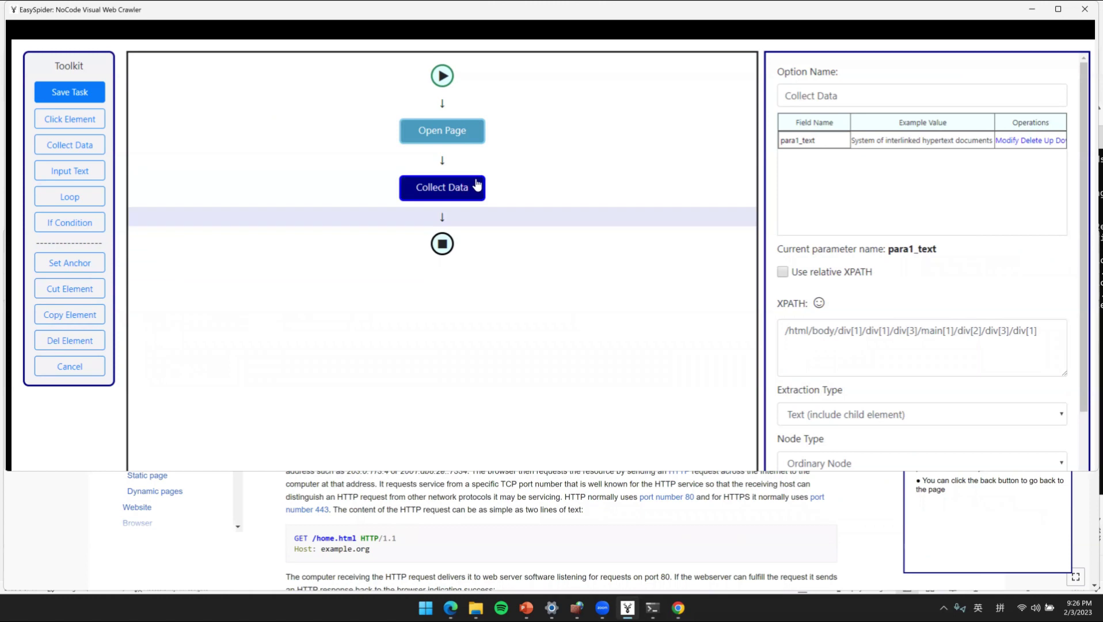
left_click(440, 194)
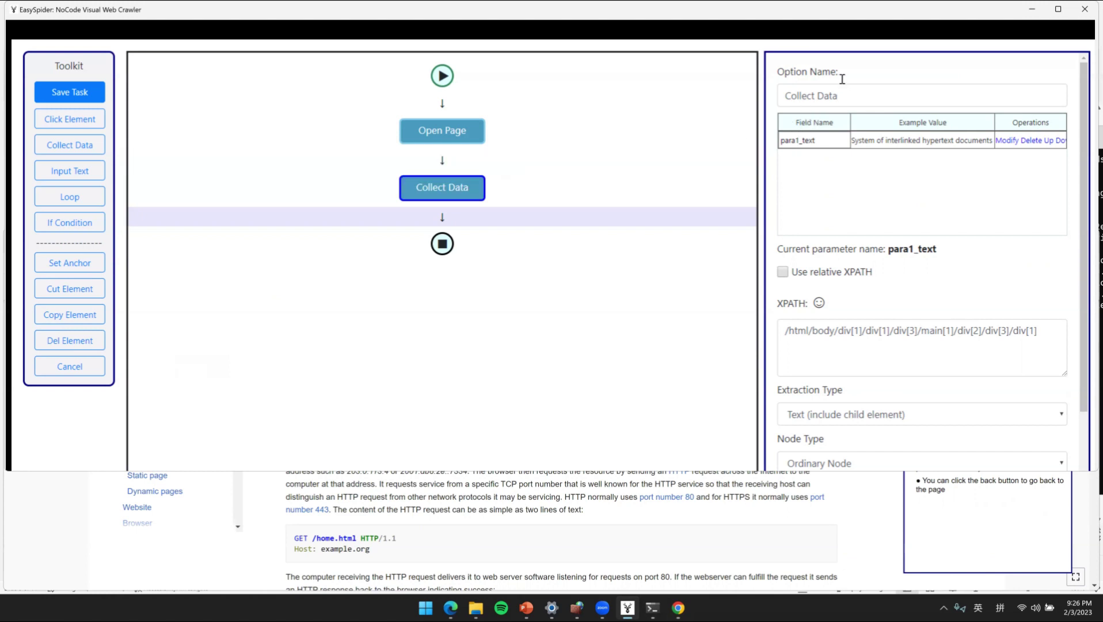
left_click_drag(840, 95, 781, 75)
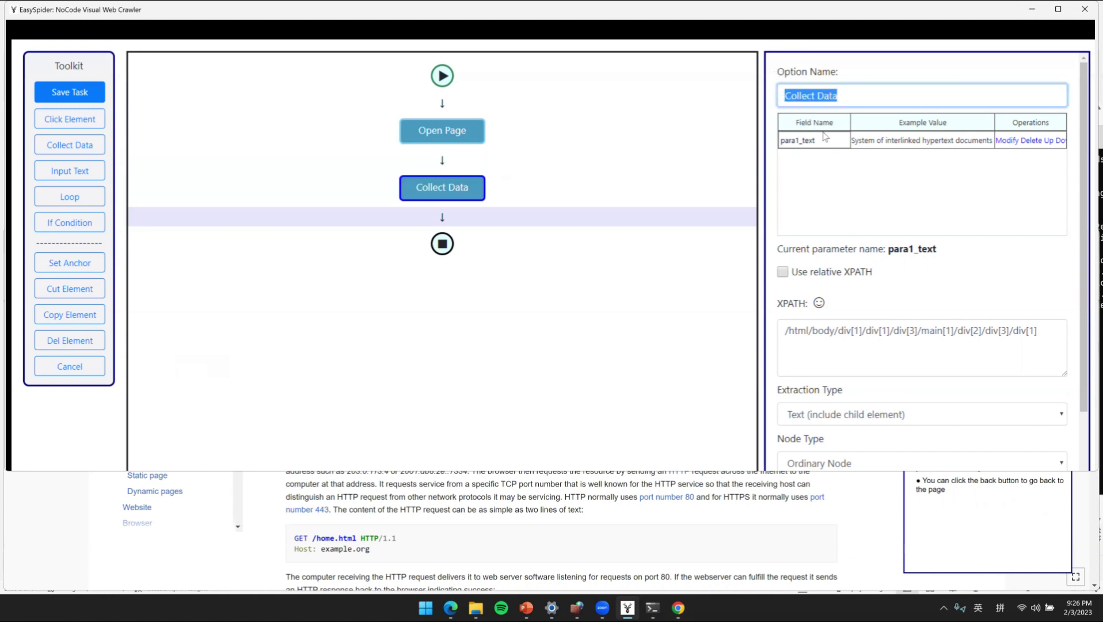
double_click(801, 138)
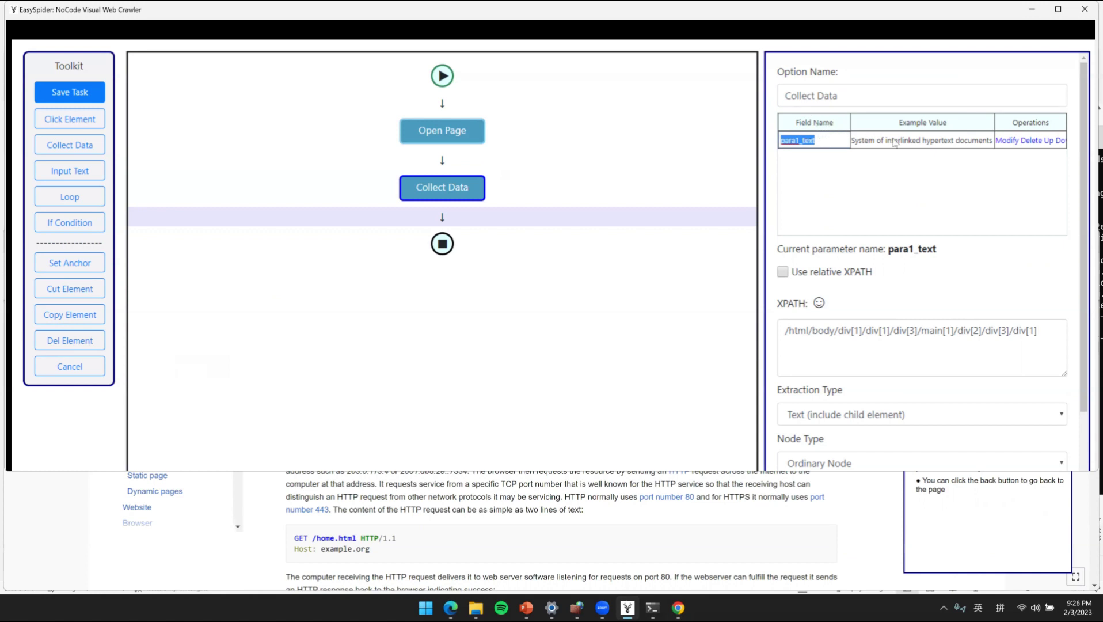
left_click(838, 333)
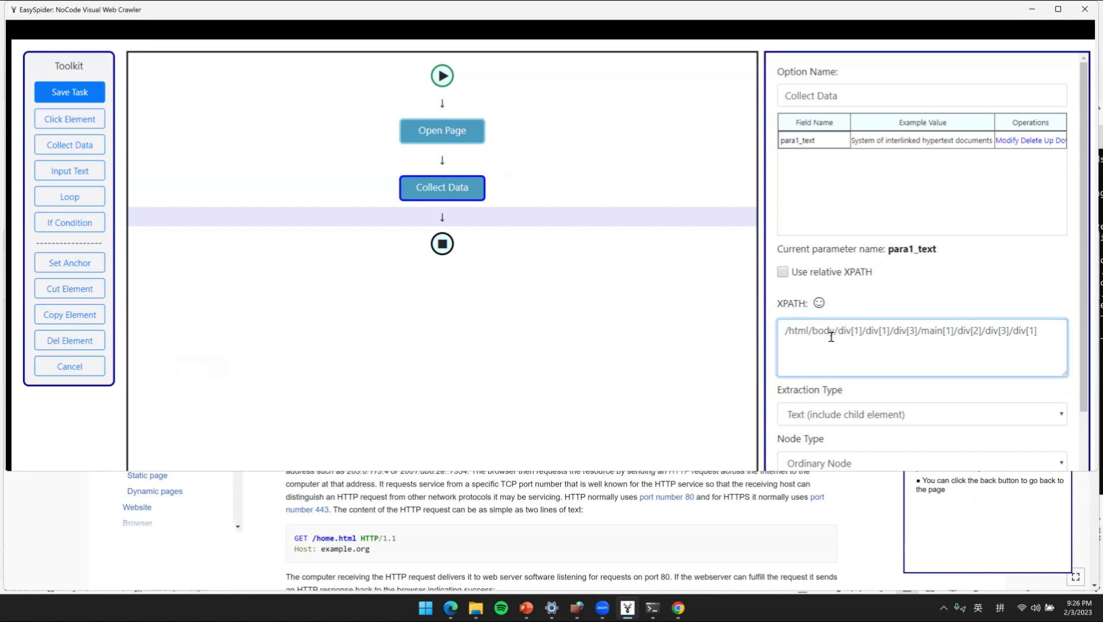
scroll(831, 339, "down", 3)
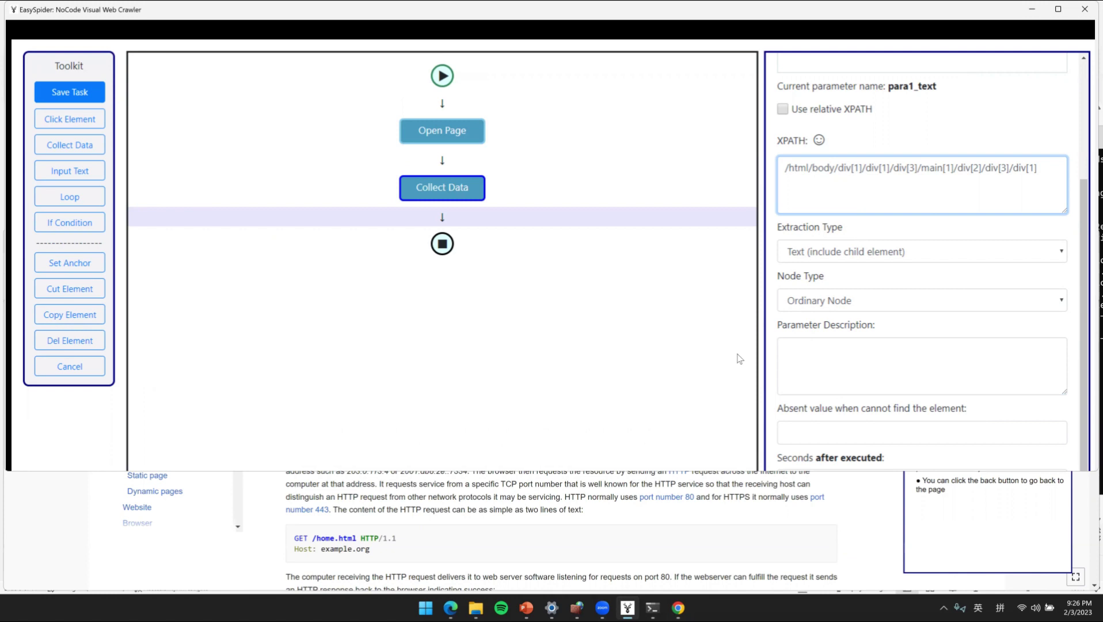
left_click(72, 84)
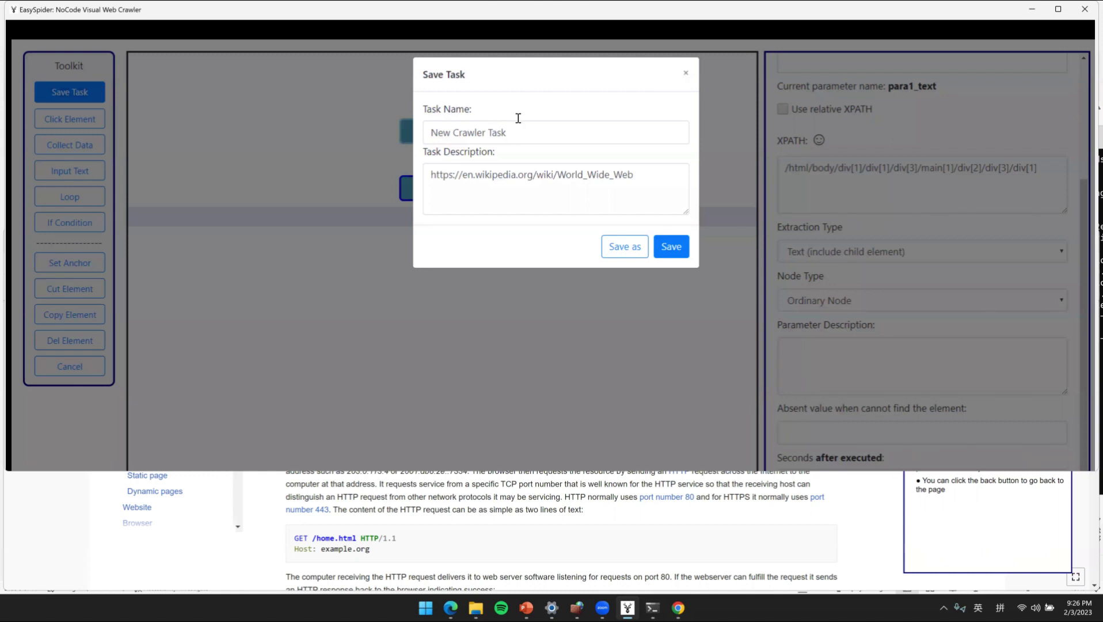
left_click_drag(518, 122, 402, 118)
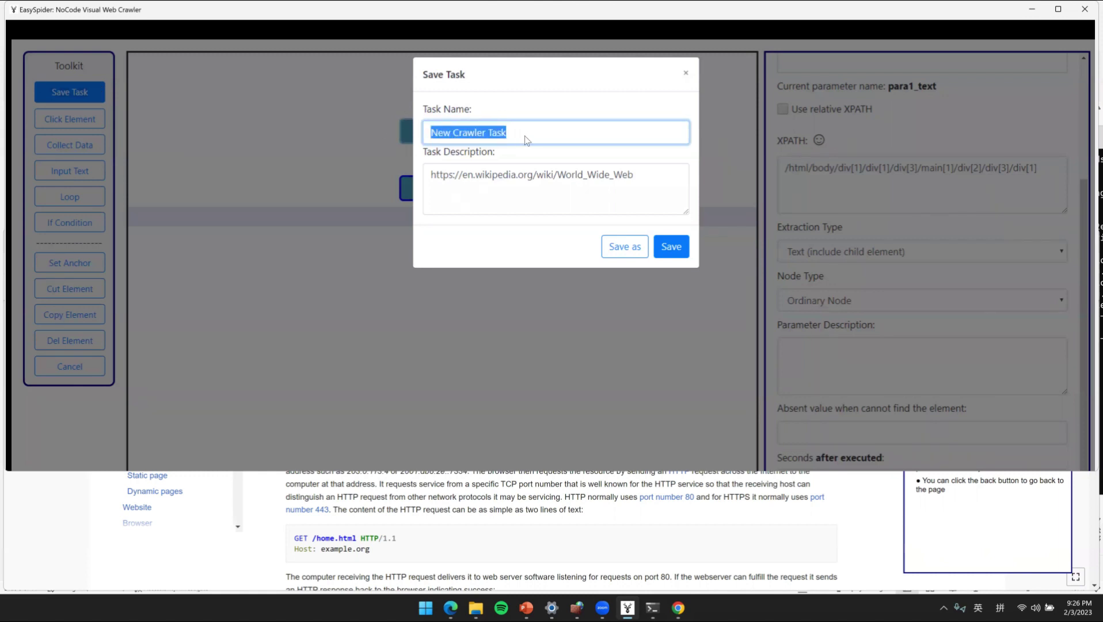
type("WIFI ")
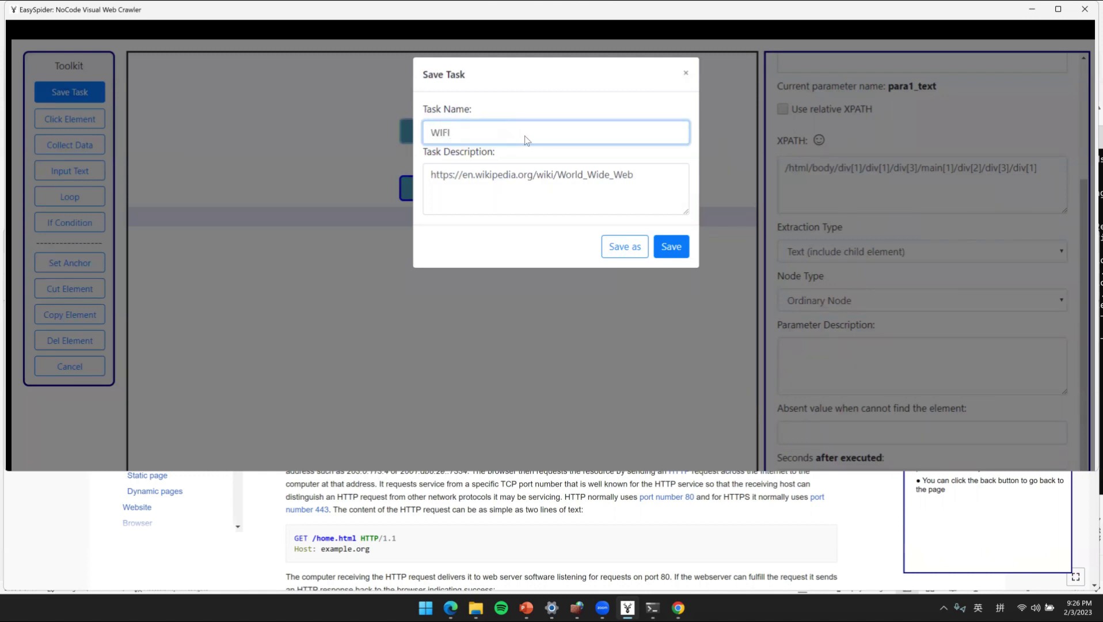
type("WWW")
left_click(664, 237)
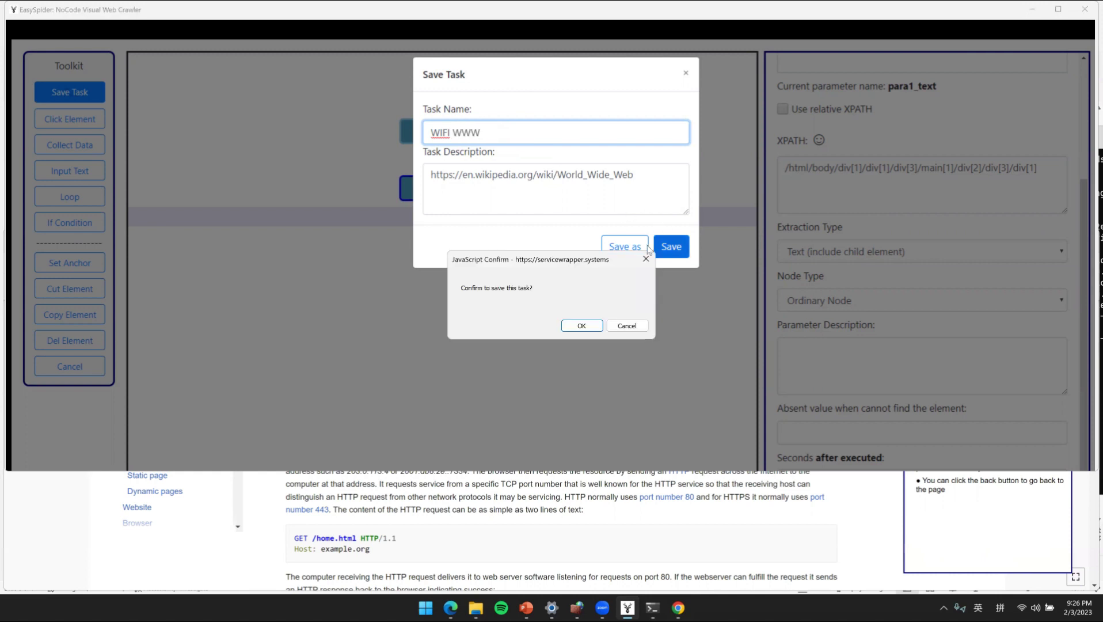
left_click(583, 326)
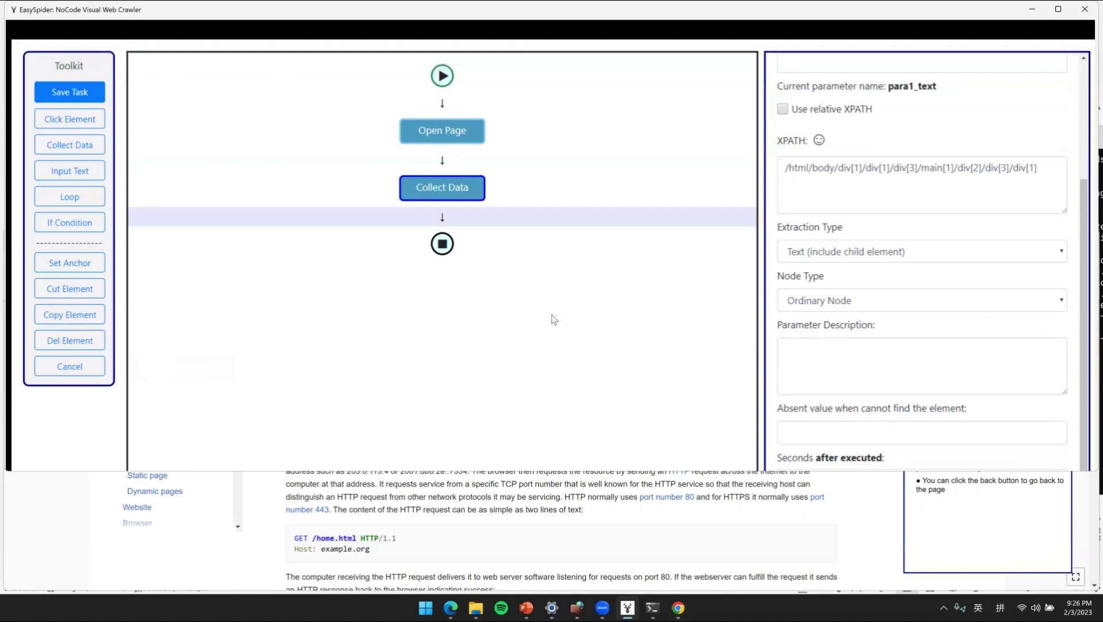
Step: Close the workflow designer, open the task list from the EasySpider launcher and find the WIFI WWW task
left_click(1085, 10)
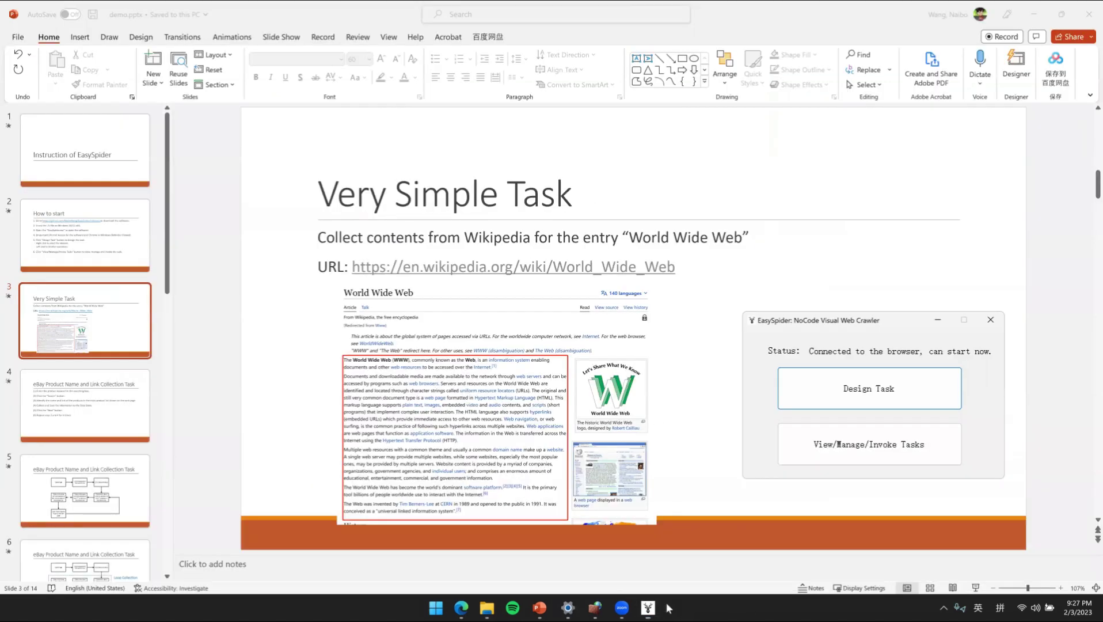
left_click(653, 607)
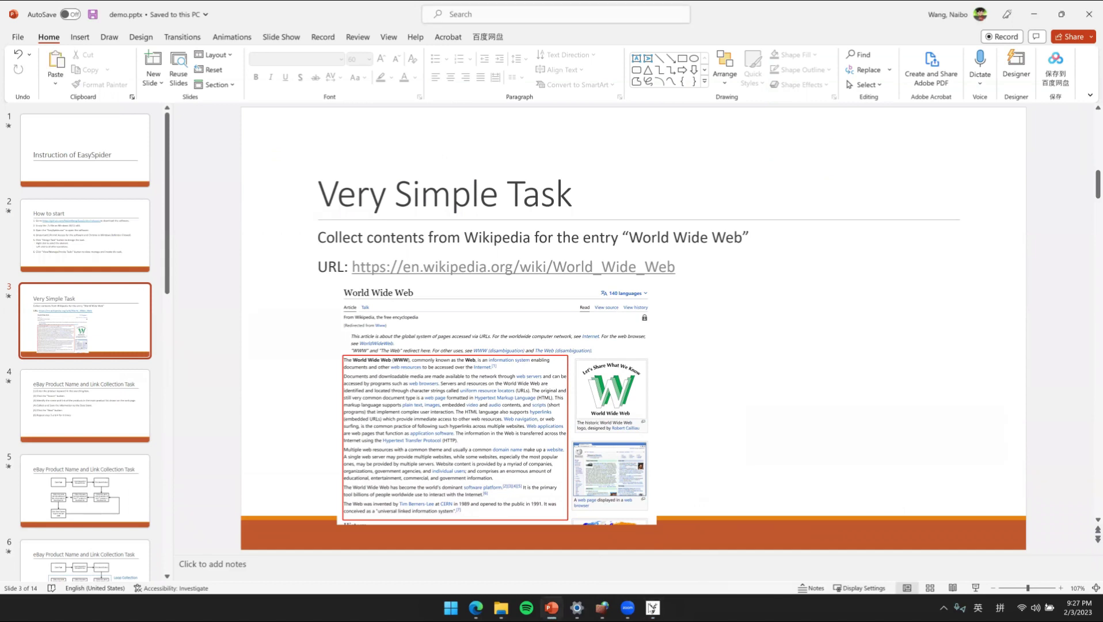
left_click(653, 607)
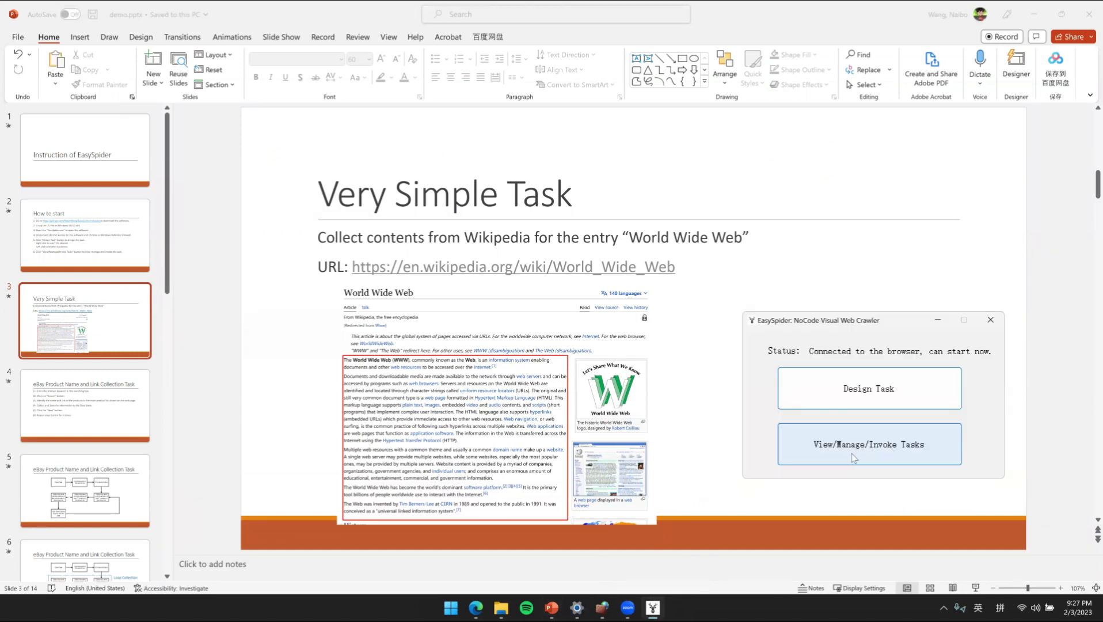
left_click(854, 458)
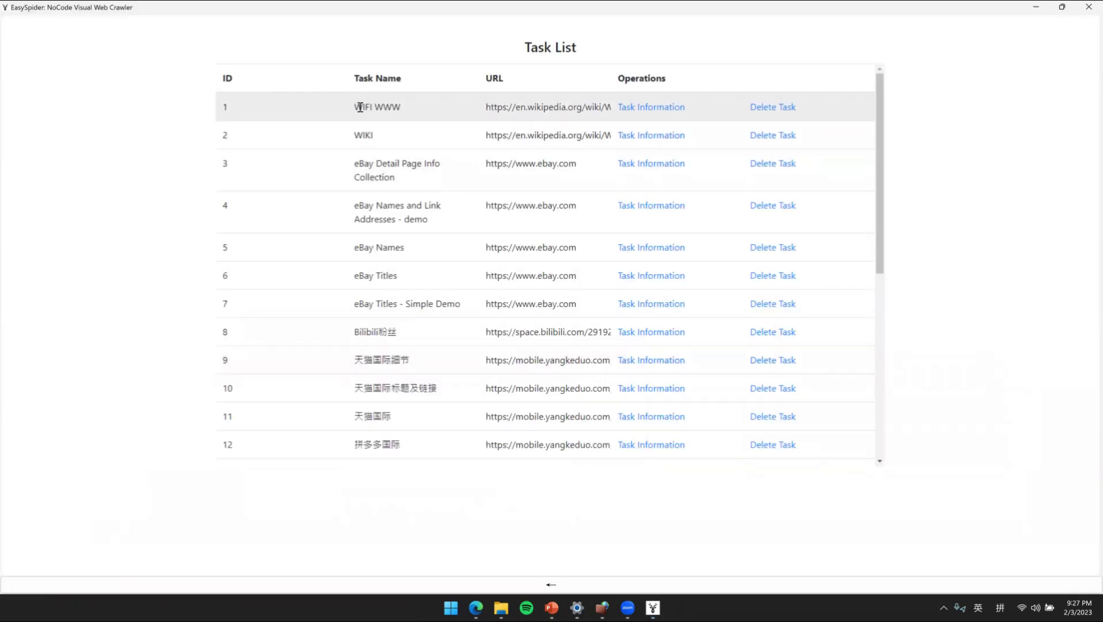
left_click_drag(354, 107, 397, 107)
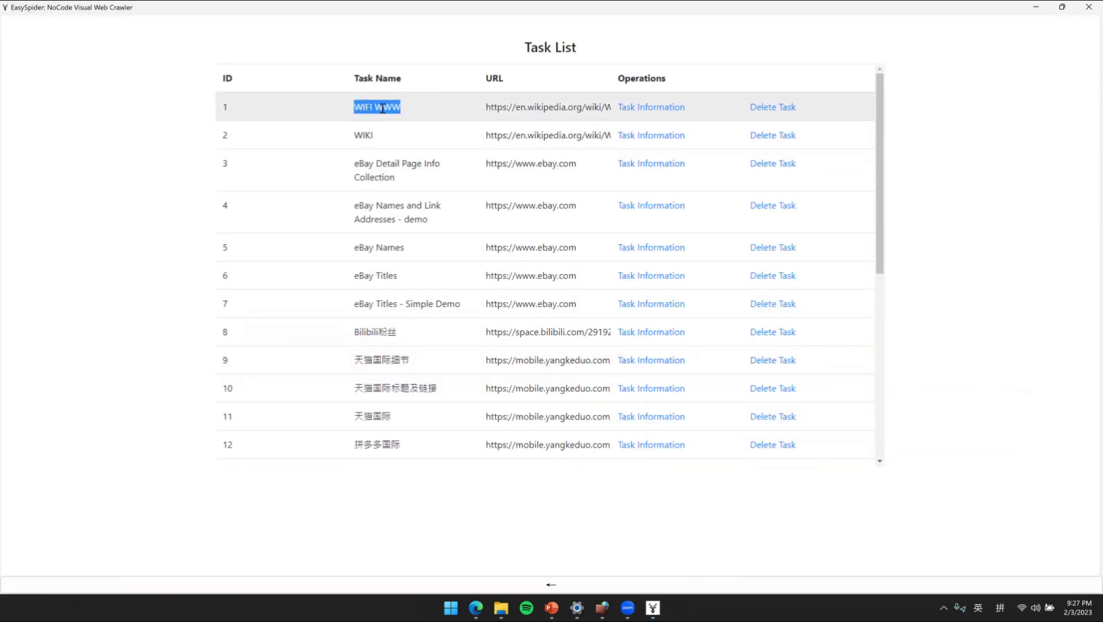
left_click(378, 110)
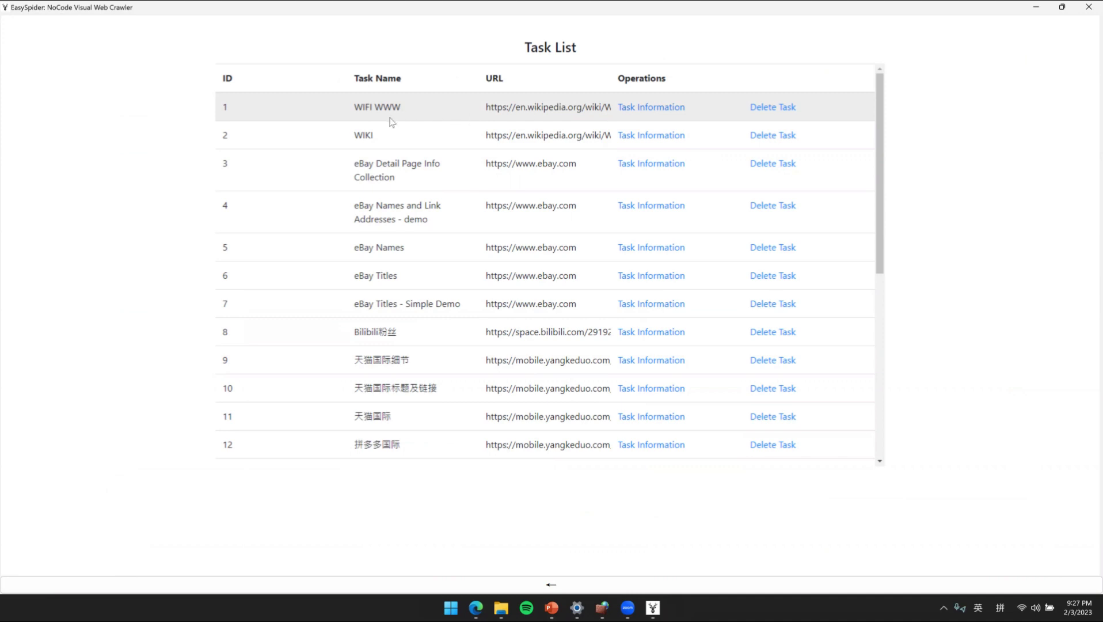
Step: Open the WIFI WWW task's information and check the example URL of its Open Page input parameter
left_click(644, 109)
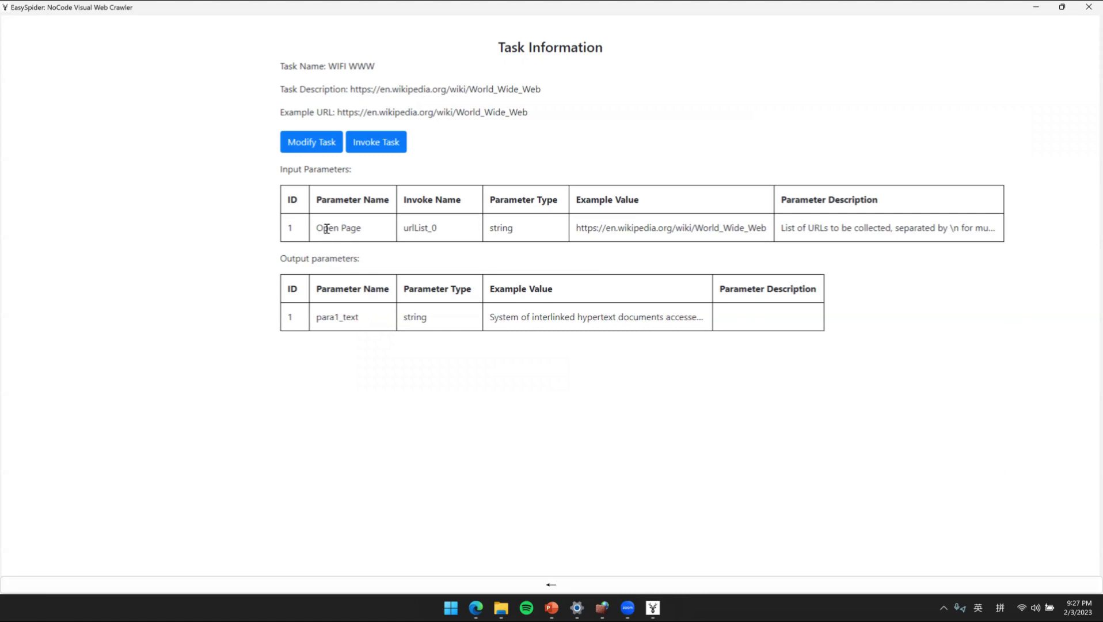
left_click_drag(608, 229, 770, 229)
left_click(757, 231)
Step: Open the WIFI WWW task for modification, rename it WIKI WWW and save it
left_click(311, 146)
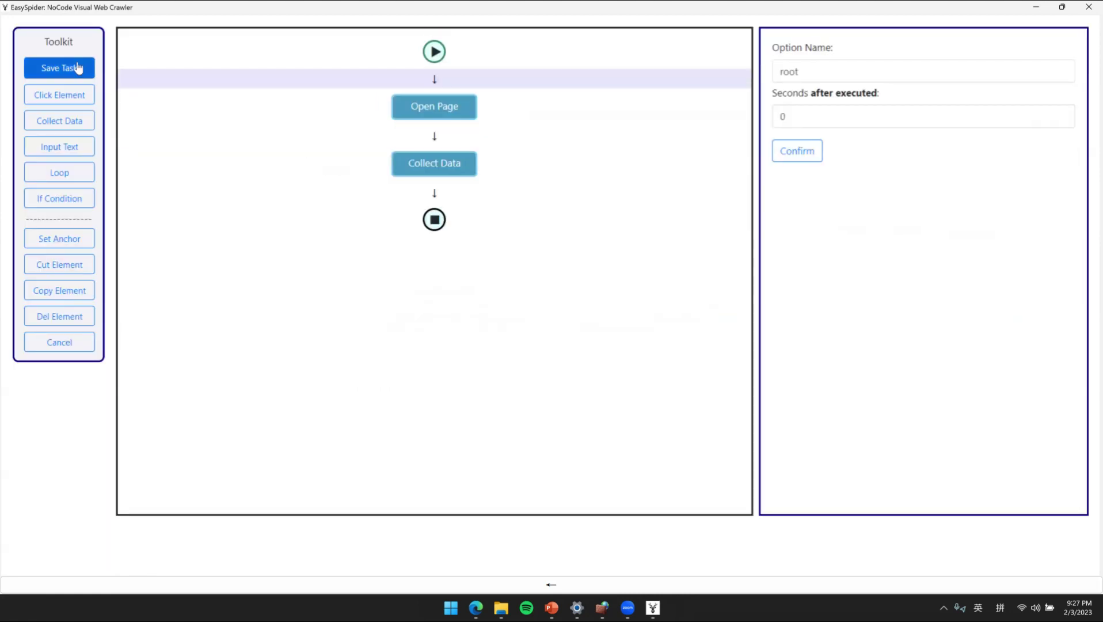
left_click(78, 68)
left_click(445, 107)
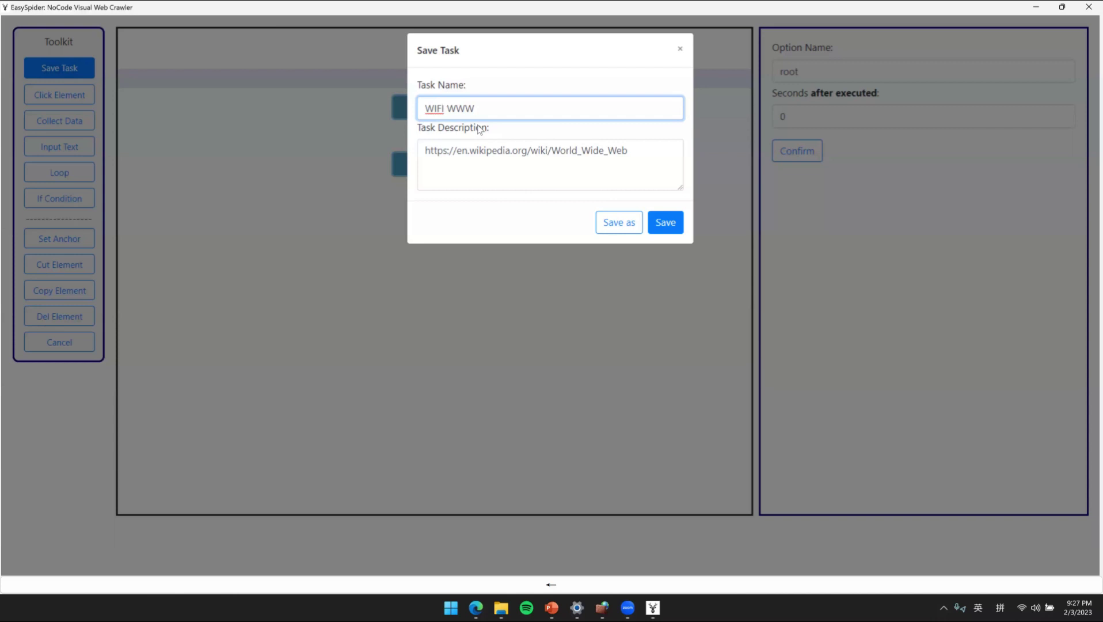
key("BackSpace")
type("KI")
left_click(667, 224)
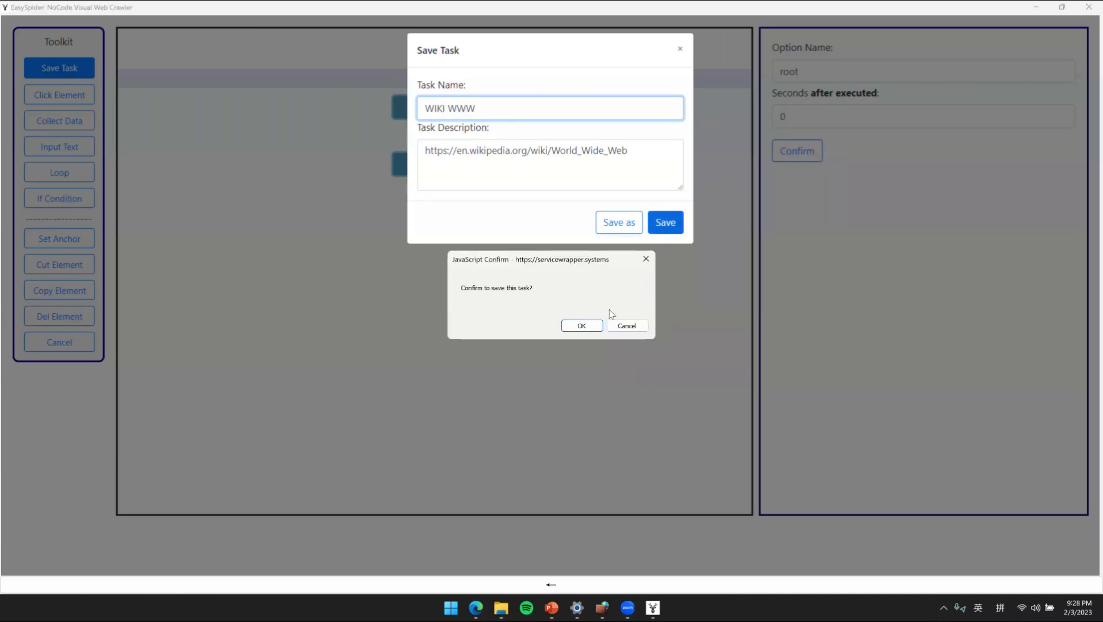
left_click(596, 326)
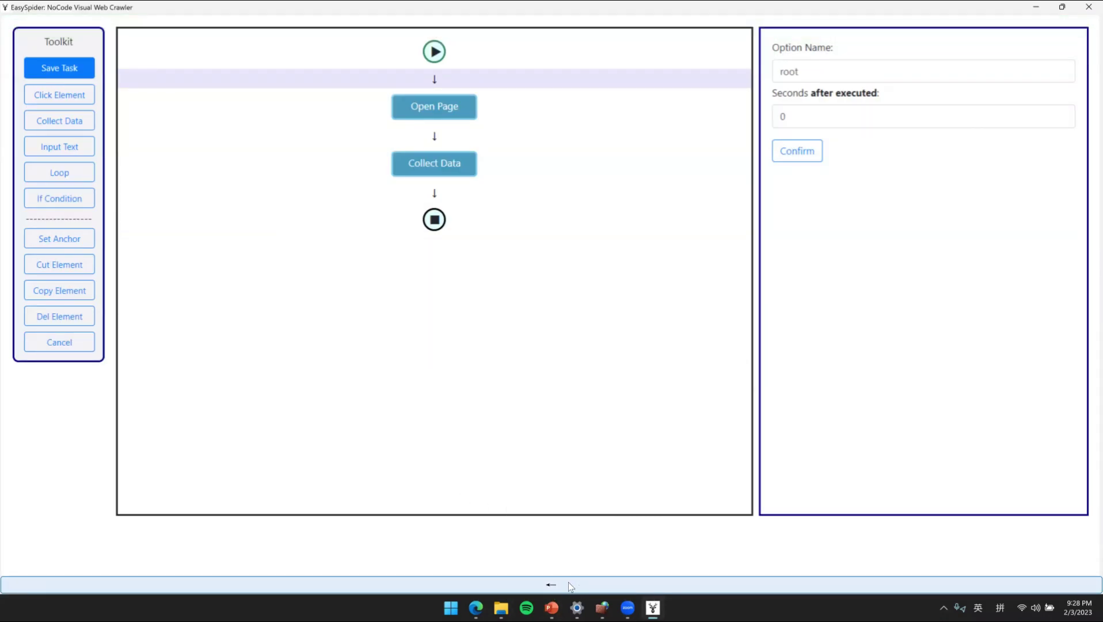
Step: Go back to the task list and reopen the first task's information to check its name
left_click(568, 582)
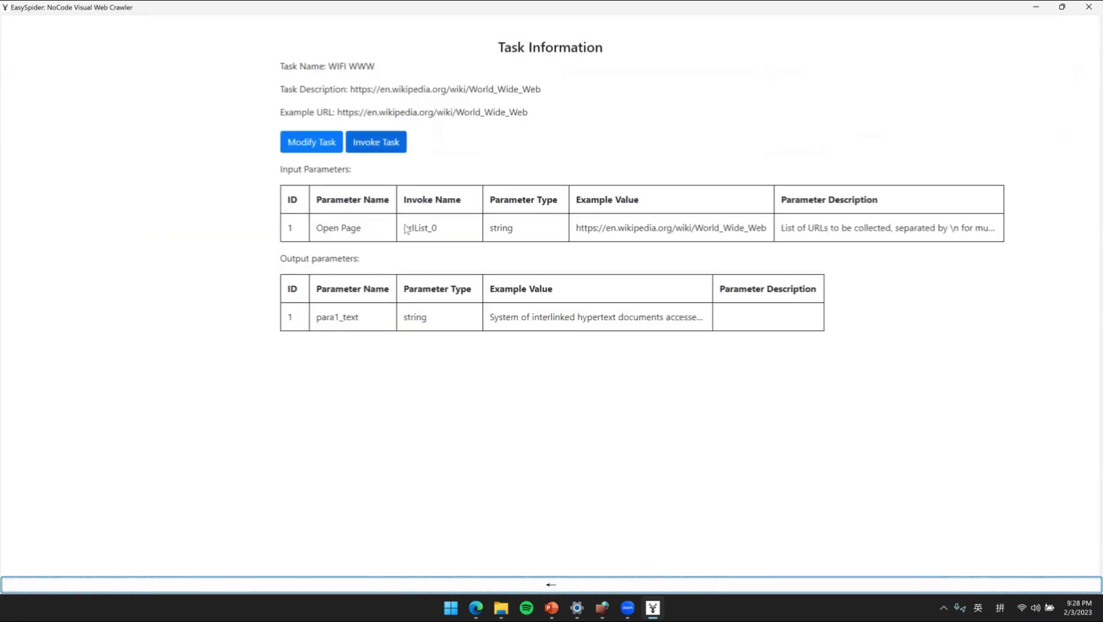
left_click(566, 586)
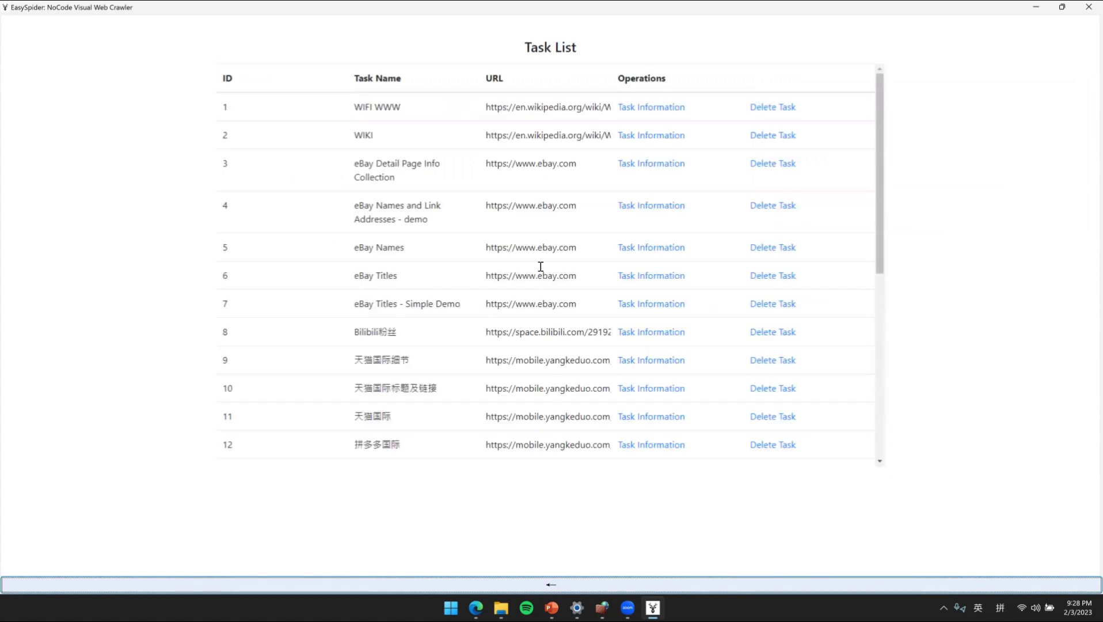
left_click(661, 112)
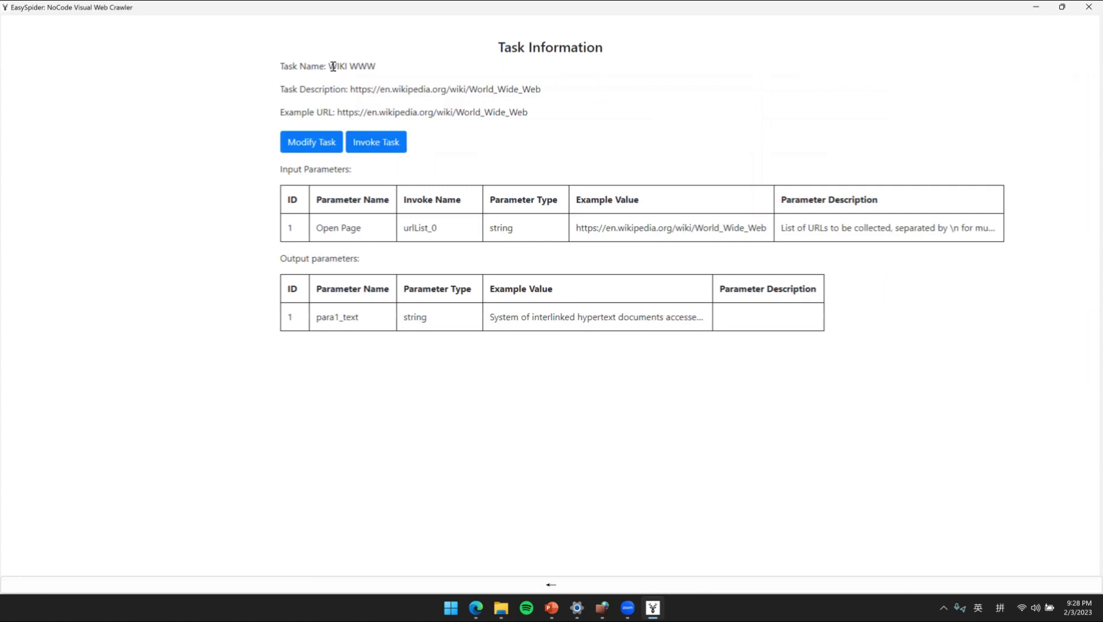
left_click_drag(333, 67, 376, 65)
Step: Close the task window and reopen the task list from the launcher to check the first task's listed name
left_click(1088, 7)
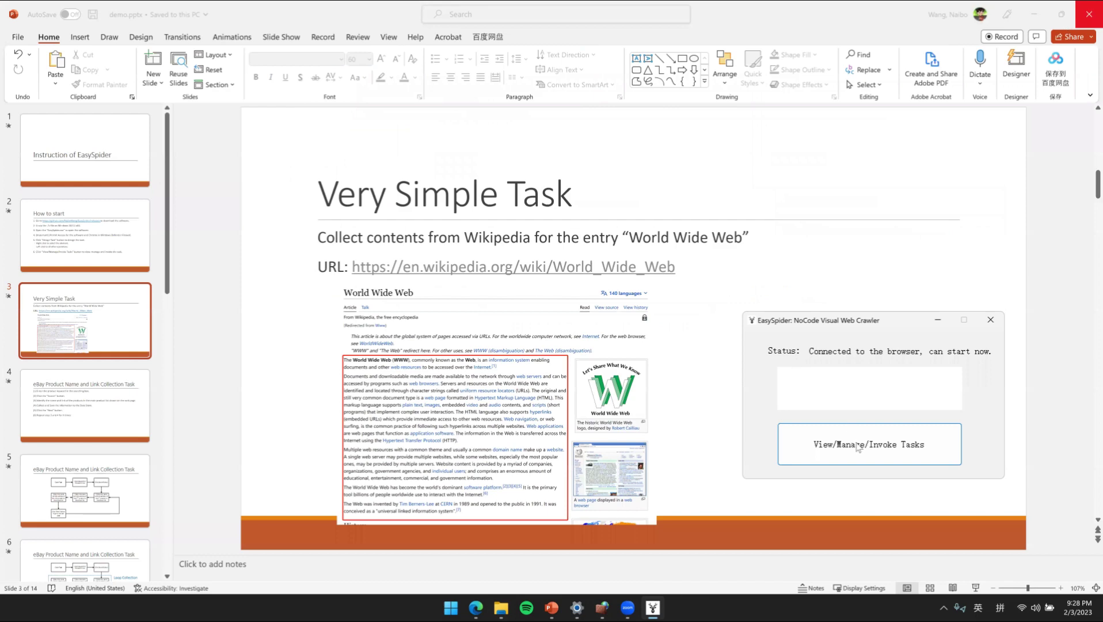
left_click(858, 447)
left_click_drag(401, 106, 353, 107)
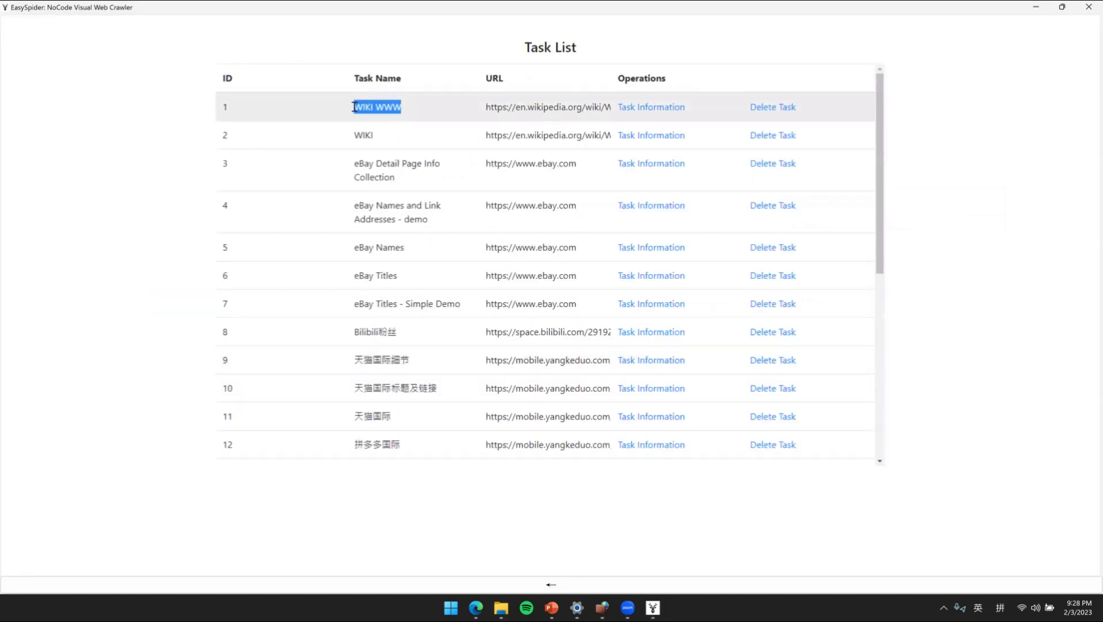
left_click(419, 114)
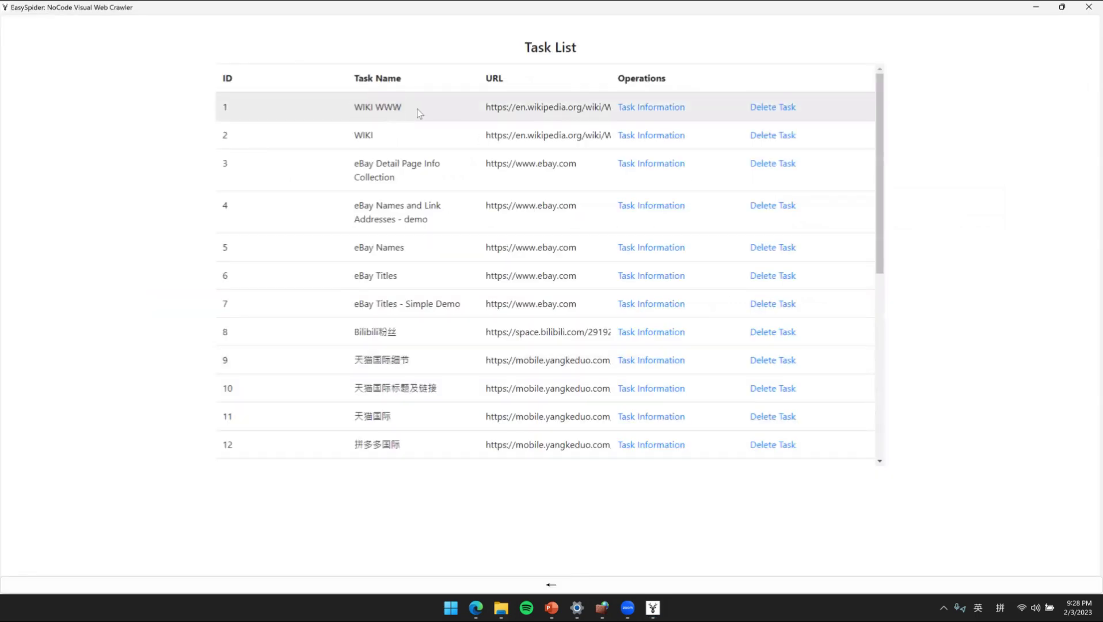
Step: Open the WIKI WWW task's invocation page and check the URL value of its Open Page parameter
left_click(672, 117)
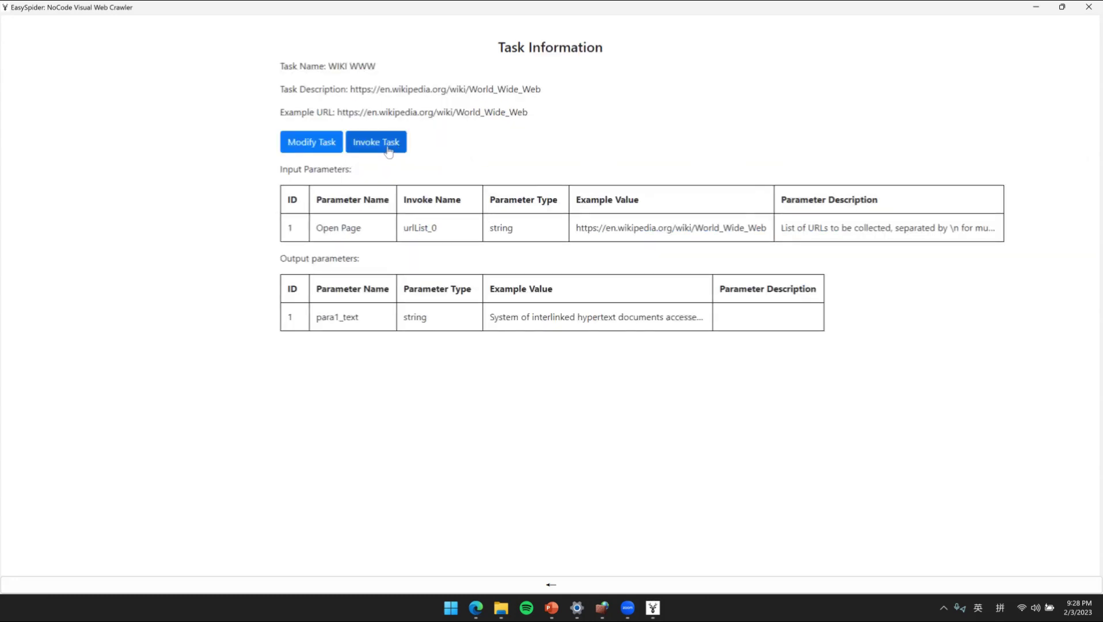
left_click(400, 149)
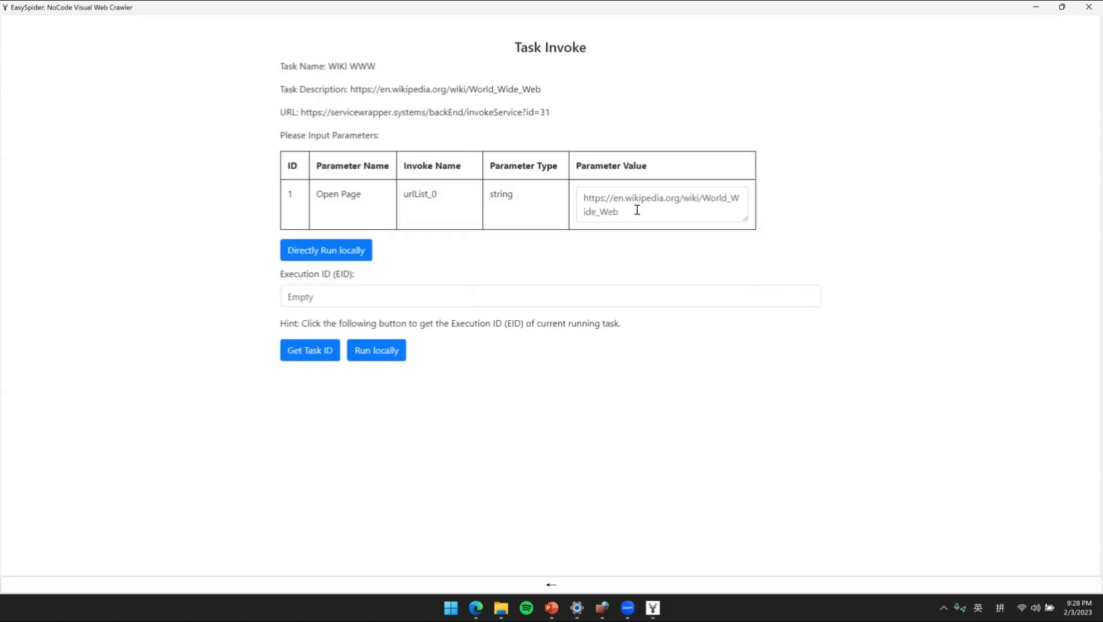
left_click_drag(639, 212, 547, 194)
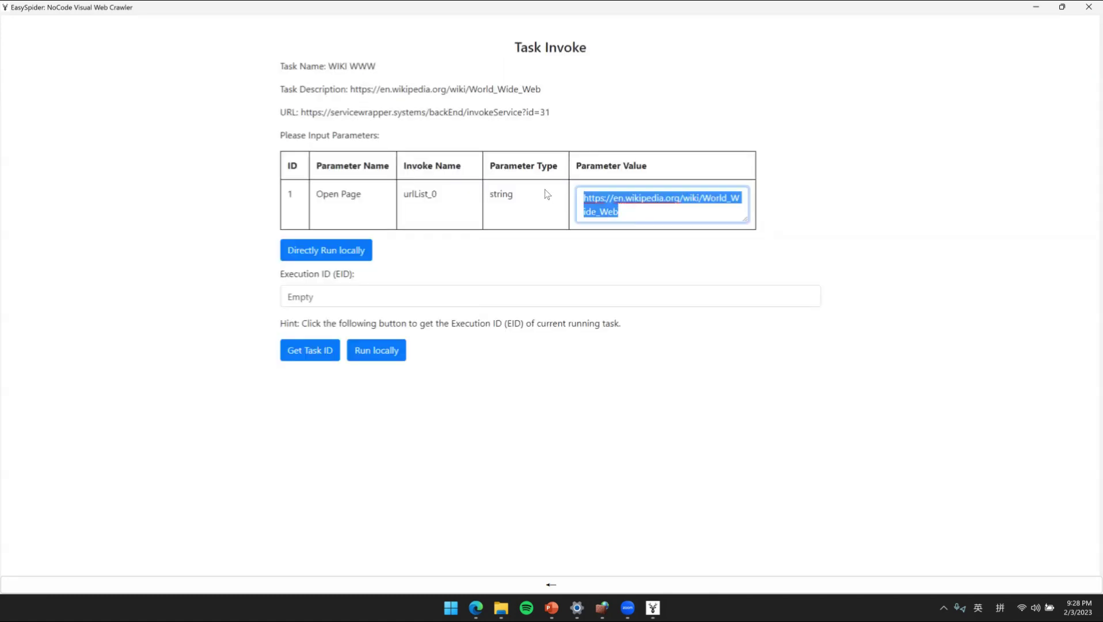
left_click(672, 215)
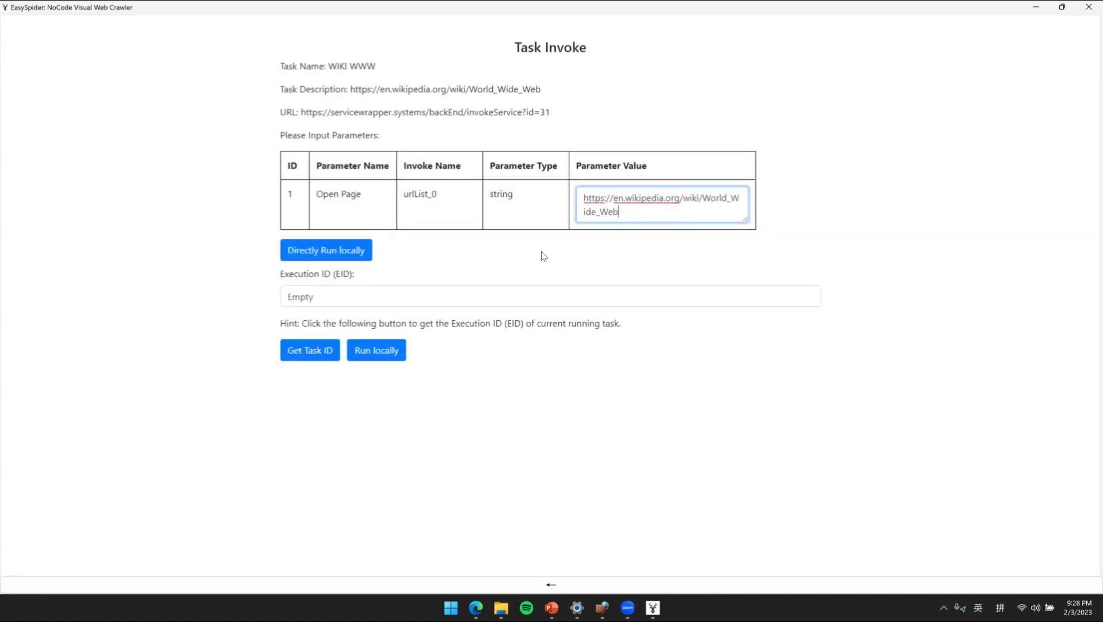
Step: Run the WIKI WWW task directly on the local machine and check the collected text in its console output
left_click(331, 257)
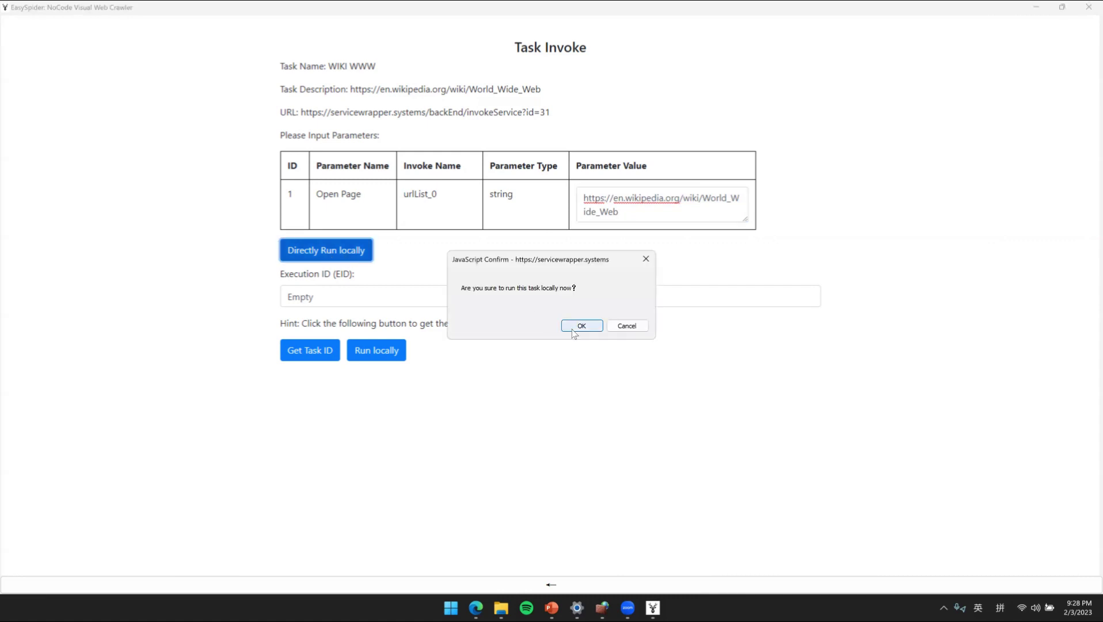
left_click(580, 327)
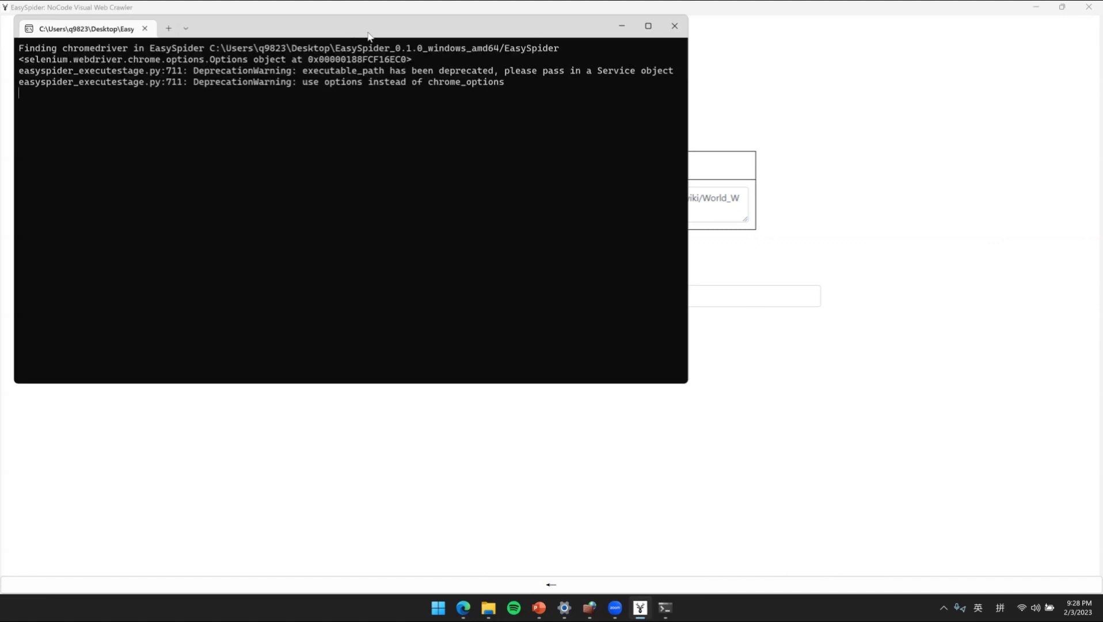
left_click_drag(369, 36, 904, 142)
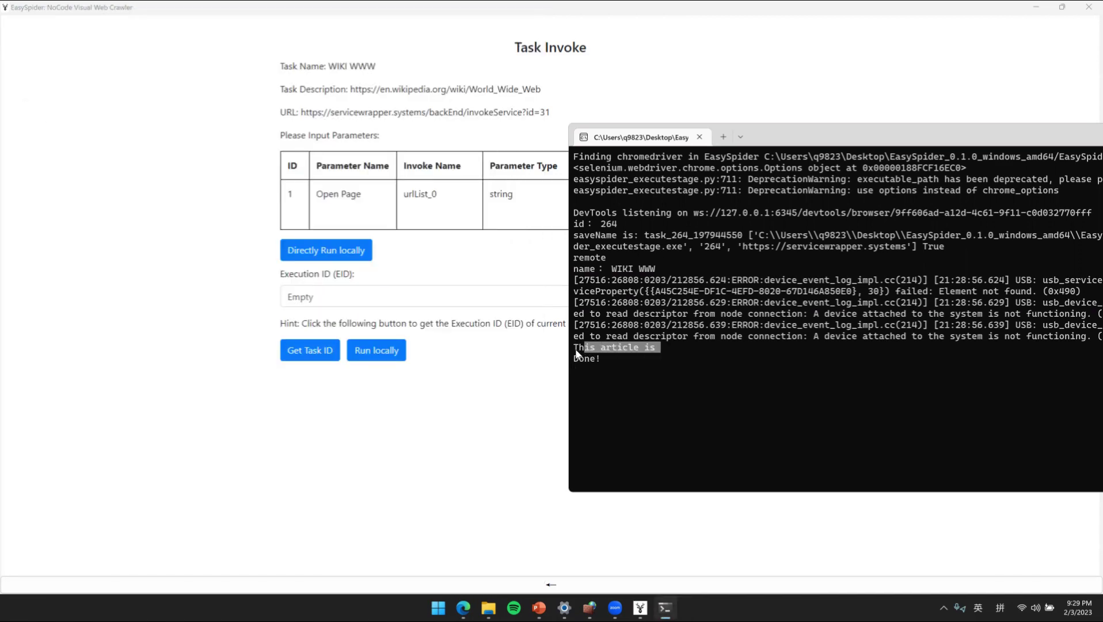
left_click_drag(575, 348, 655, 354)
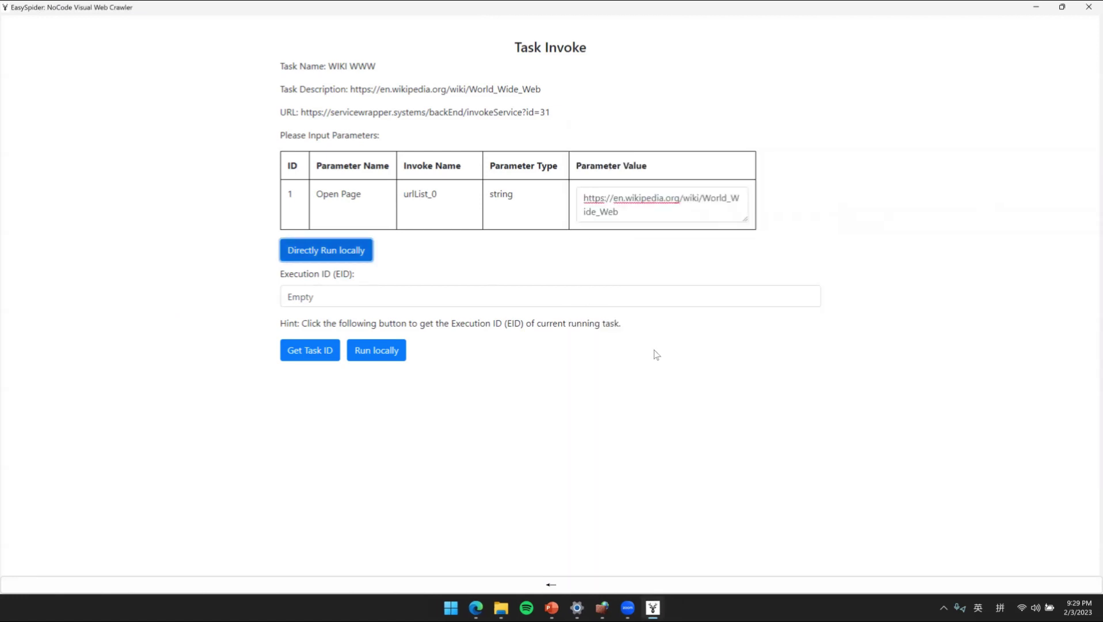
Step: Open task_264_197944550.csv from EasySpider's Data folder in Visual Studio Code and look through the collected article text
left_click(501, 608)
left_click(425, 318)
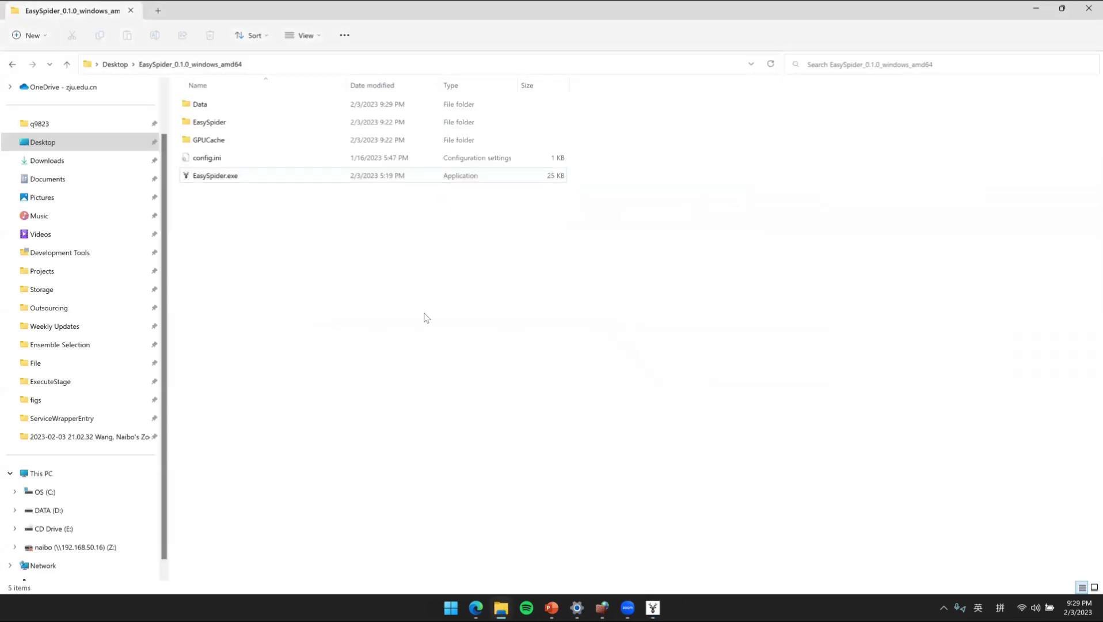
double_click(236, 111)
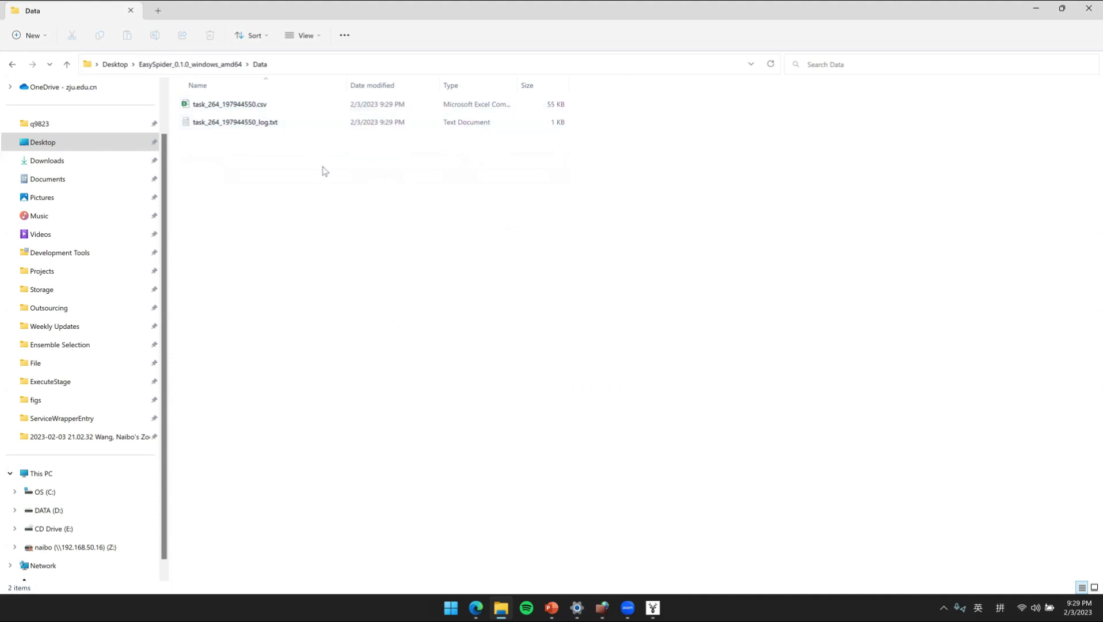
left_click(243, 109)
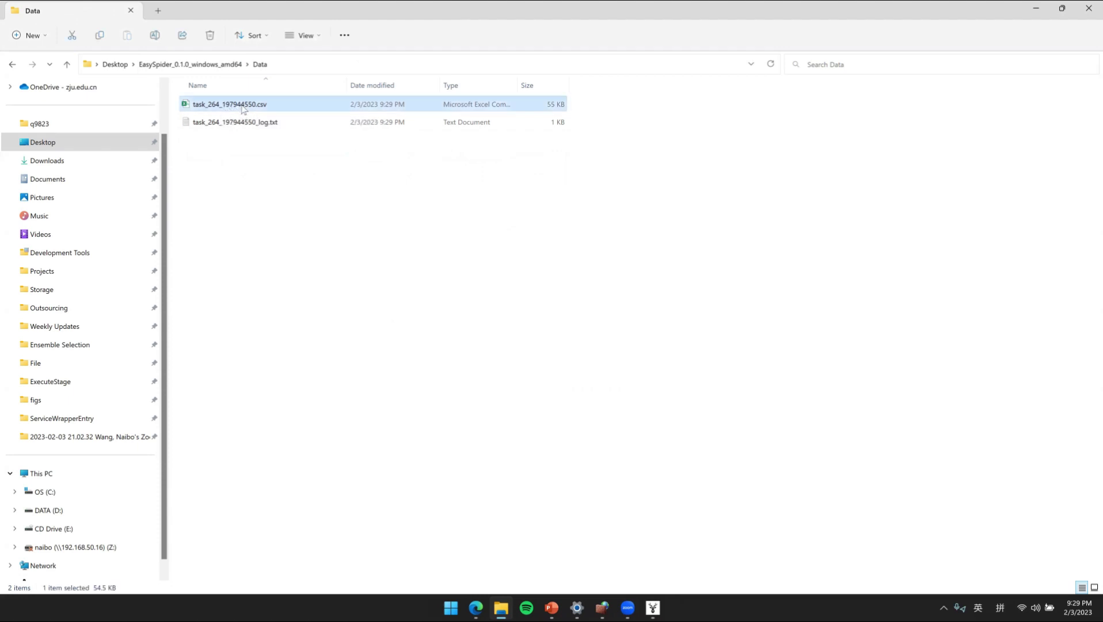
right_click(244, 109)
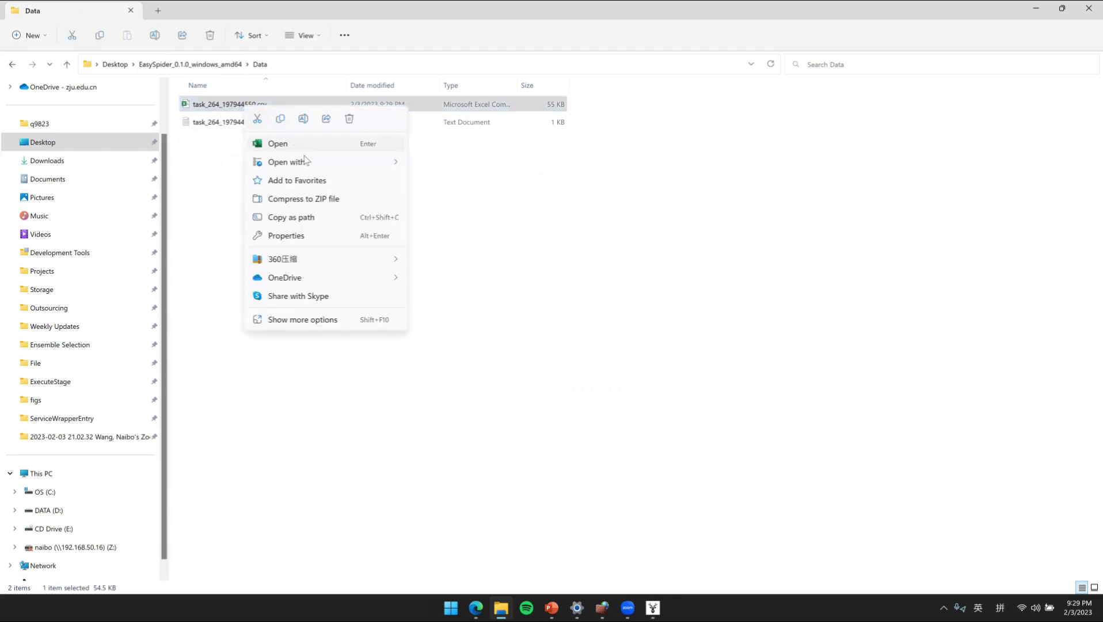
mouse_move(392, 166)
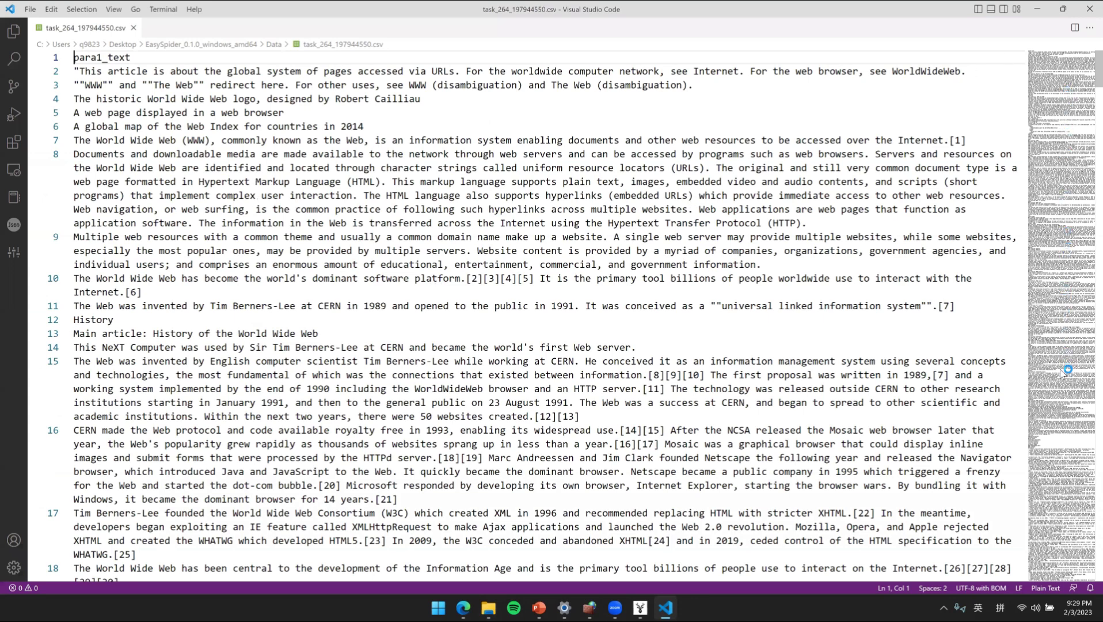
left_click(1039, 525)
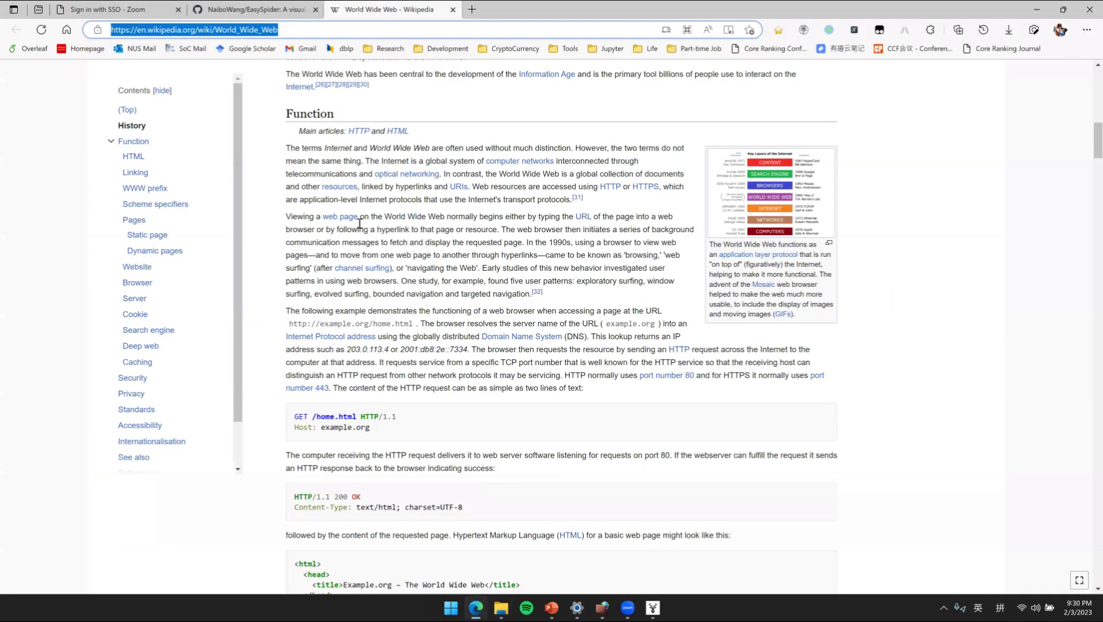
Step: In the browser, search Wikipedia for "web" and open the article on WEB, the programming system
key("Home")
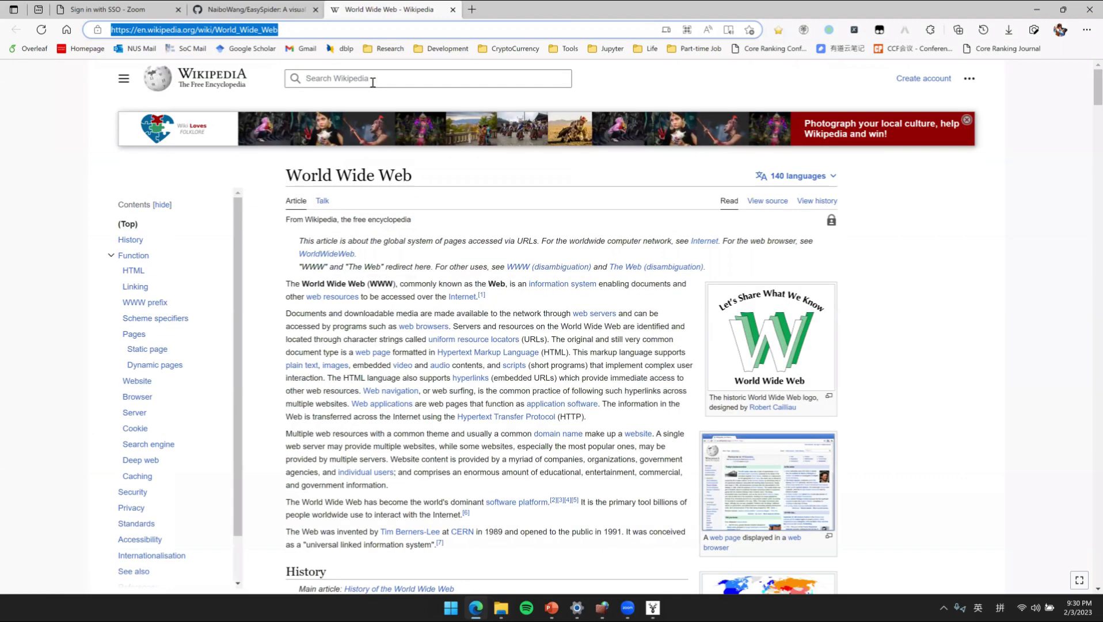
left_click(372, 82)
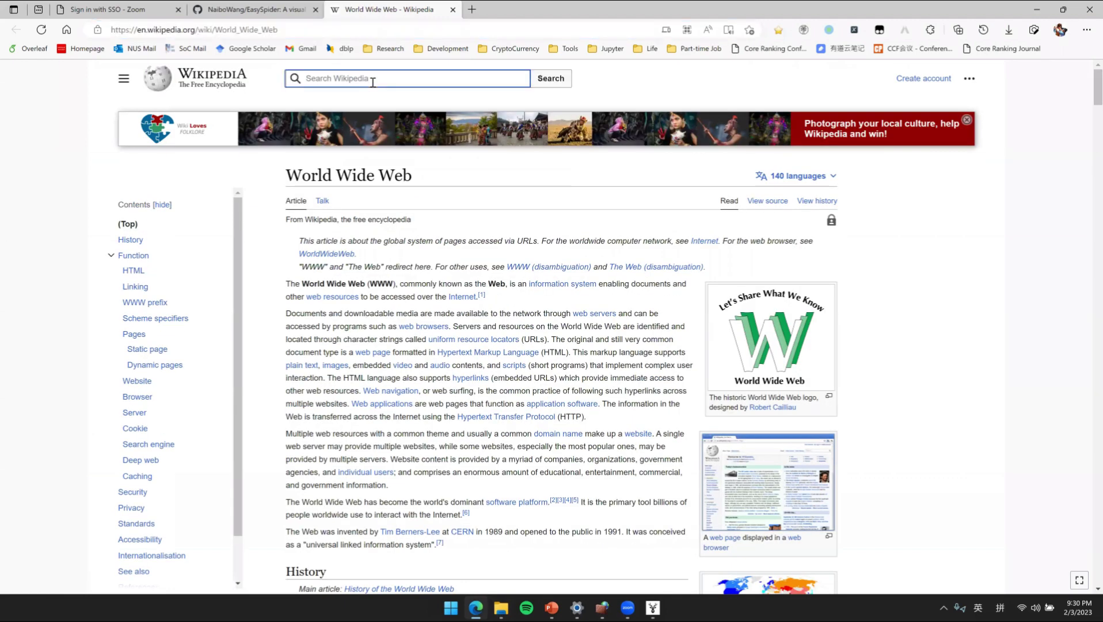
type("web")
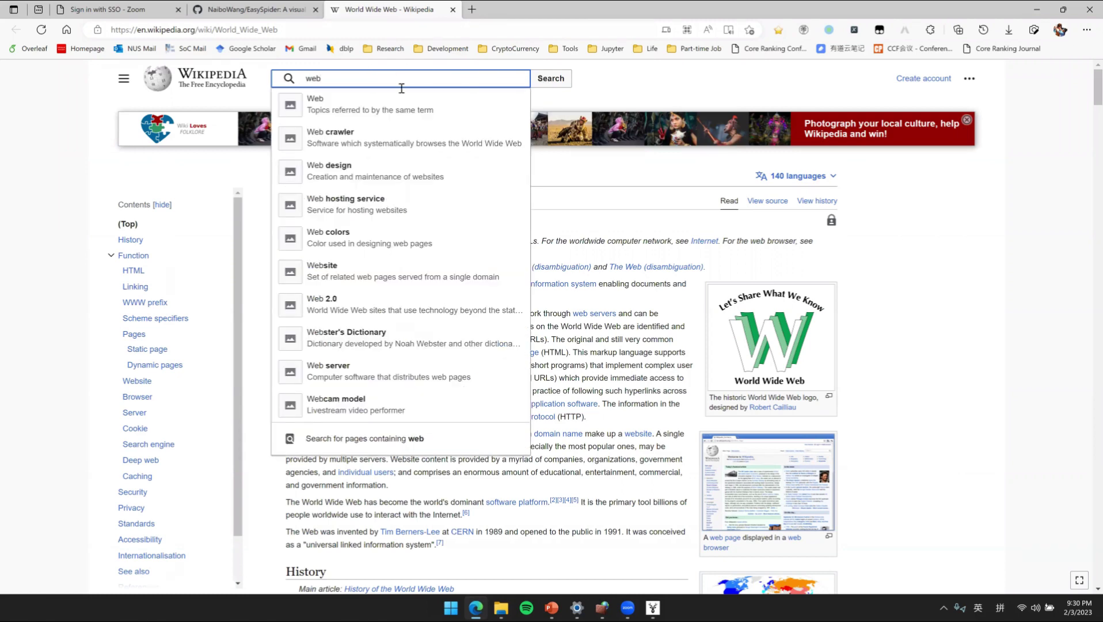
key("Return")
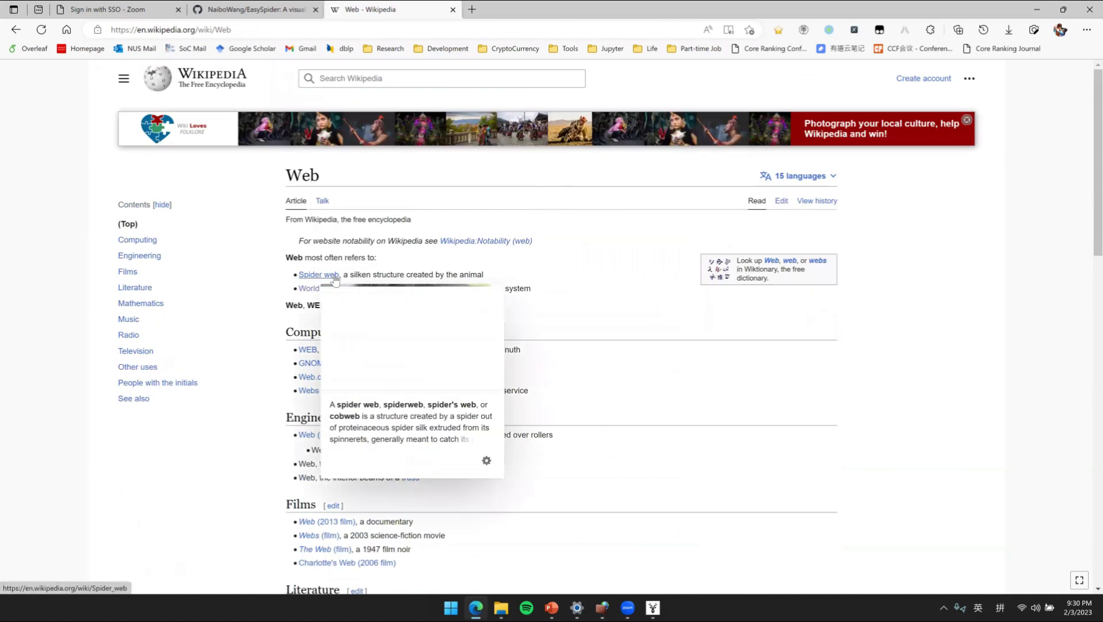
left_click(307, 350)
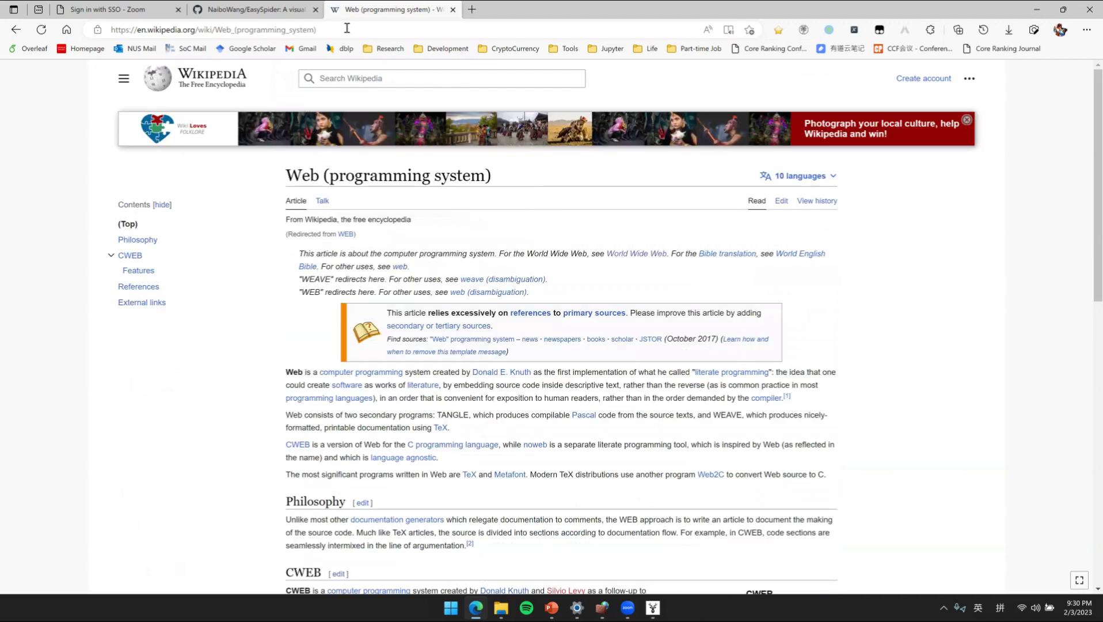
left_click(348, 28)
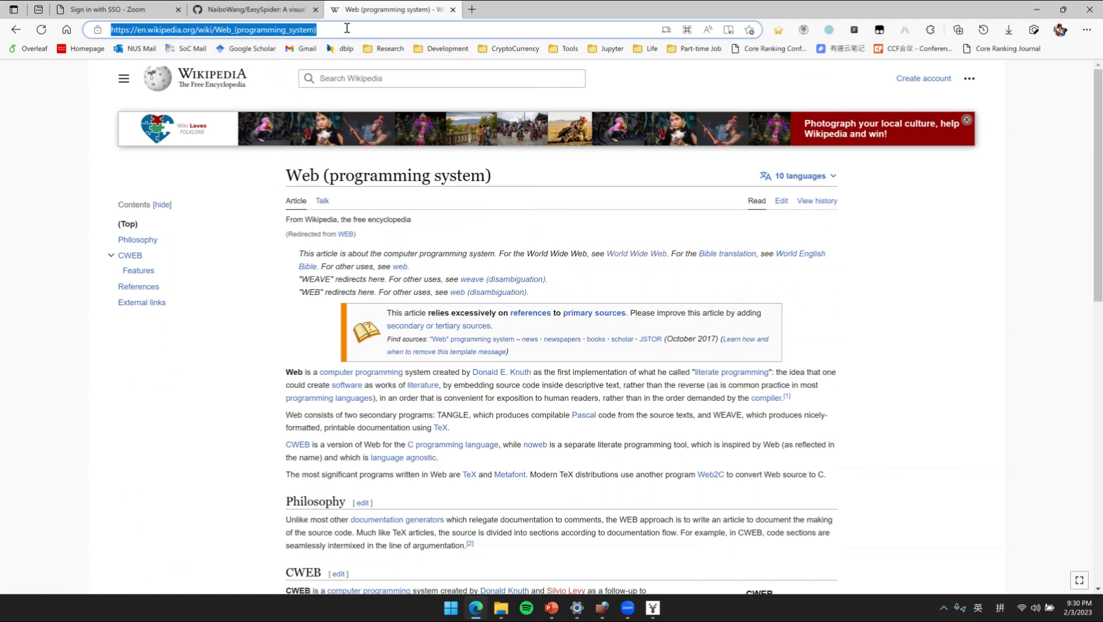
left_click(335, 32)
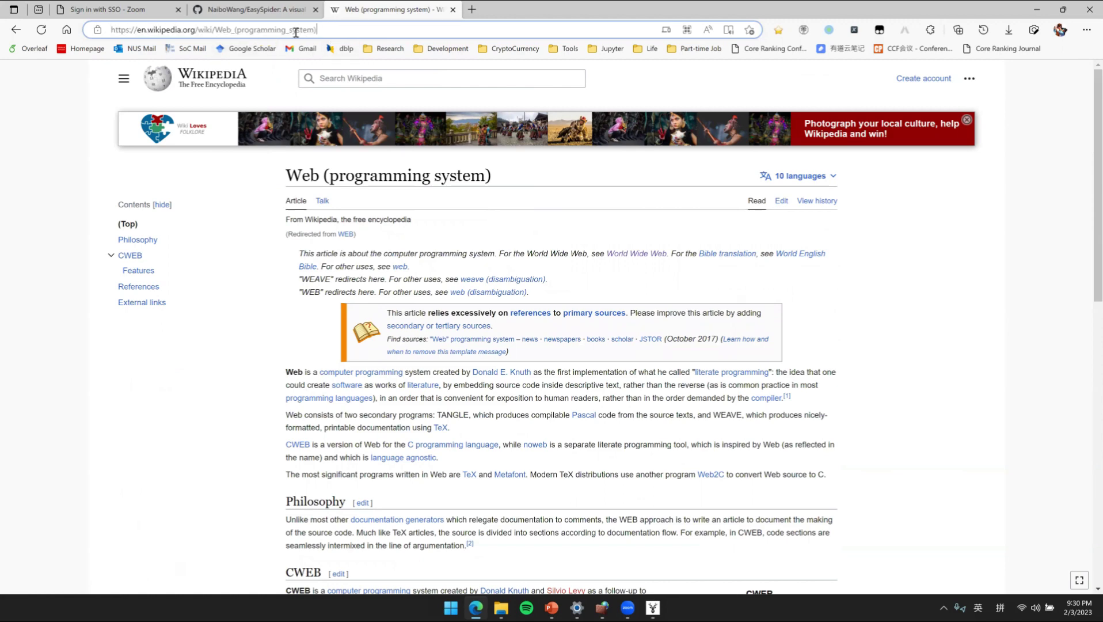
key("ctrl+a")
key("ctrl+c")
left_click(659, 608)
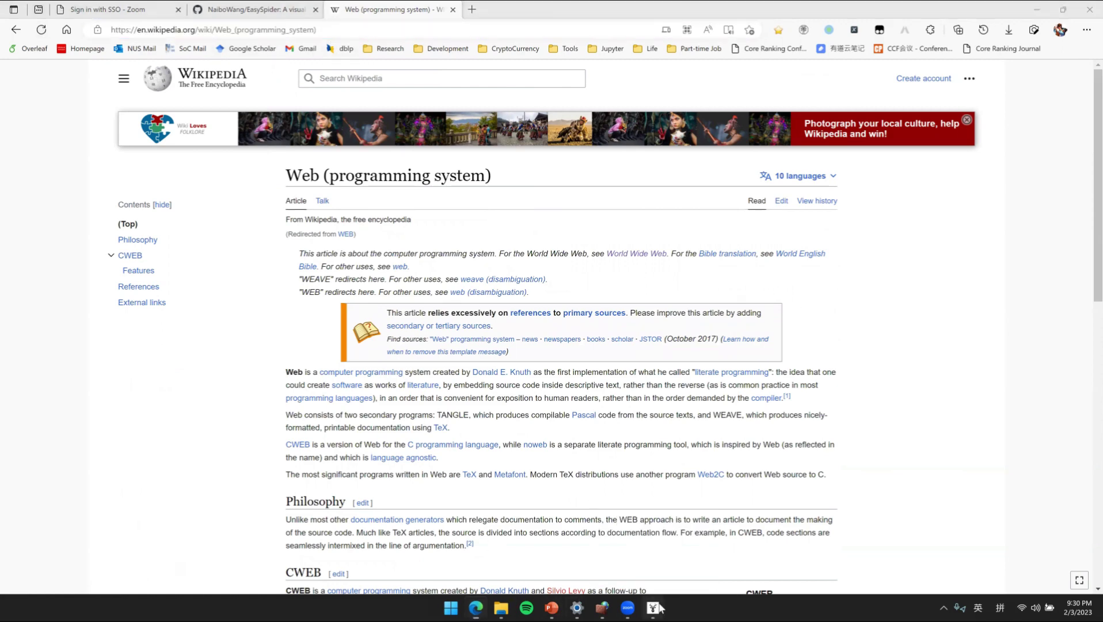
left_click_drag(630, 212, 577, 192)
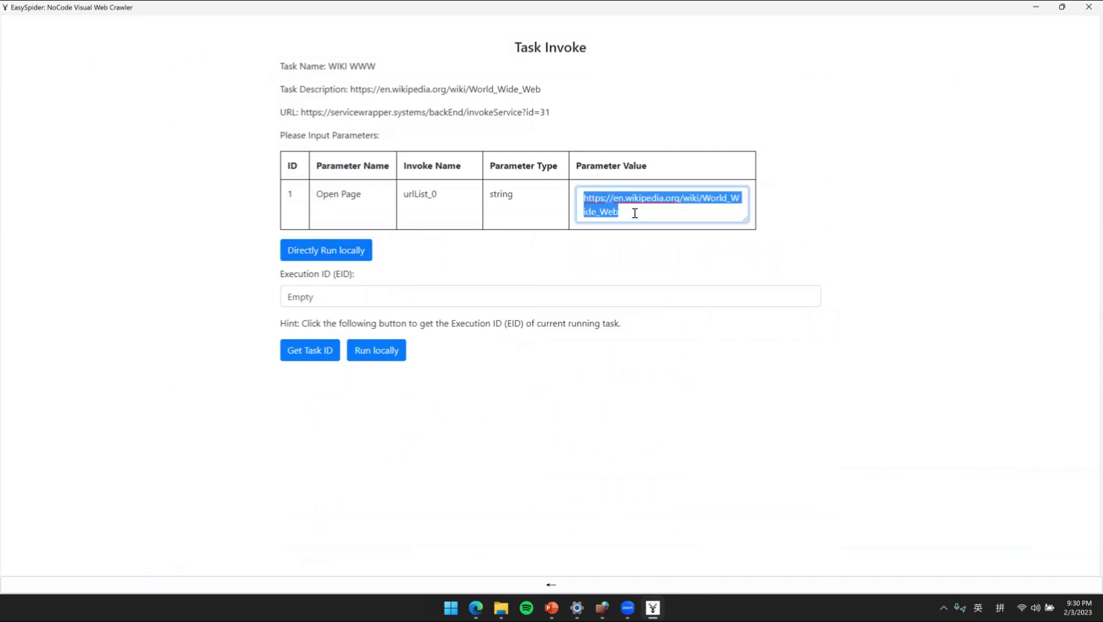
key("ctrl+v")
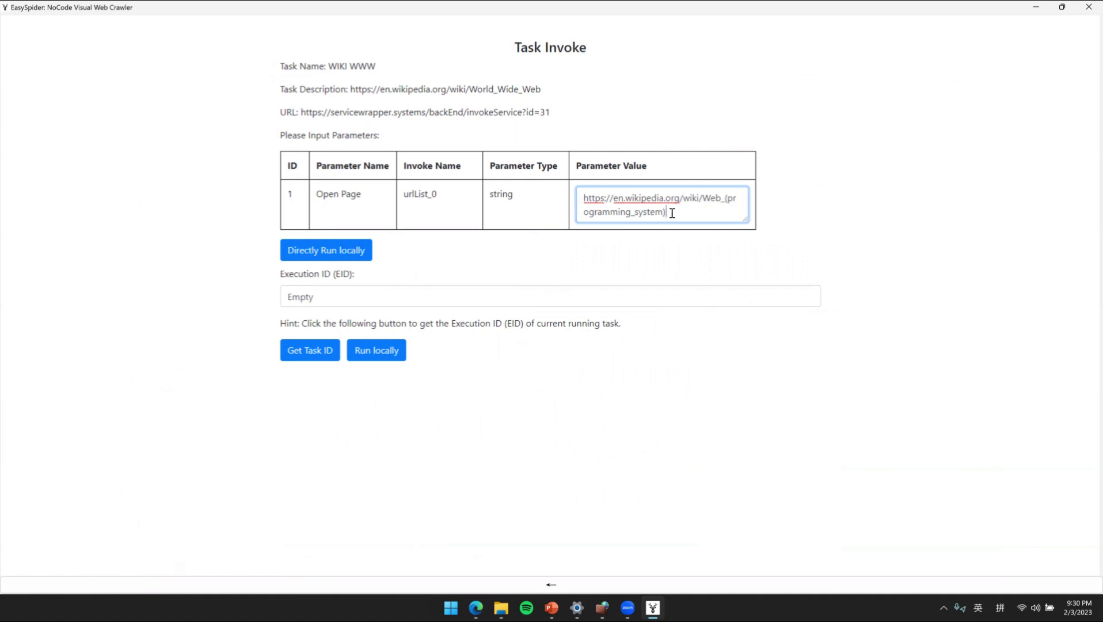
left_click(352, 257)
left_click(587, 324)
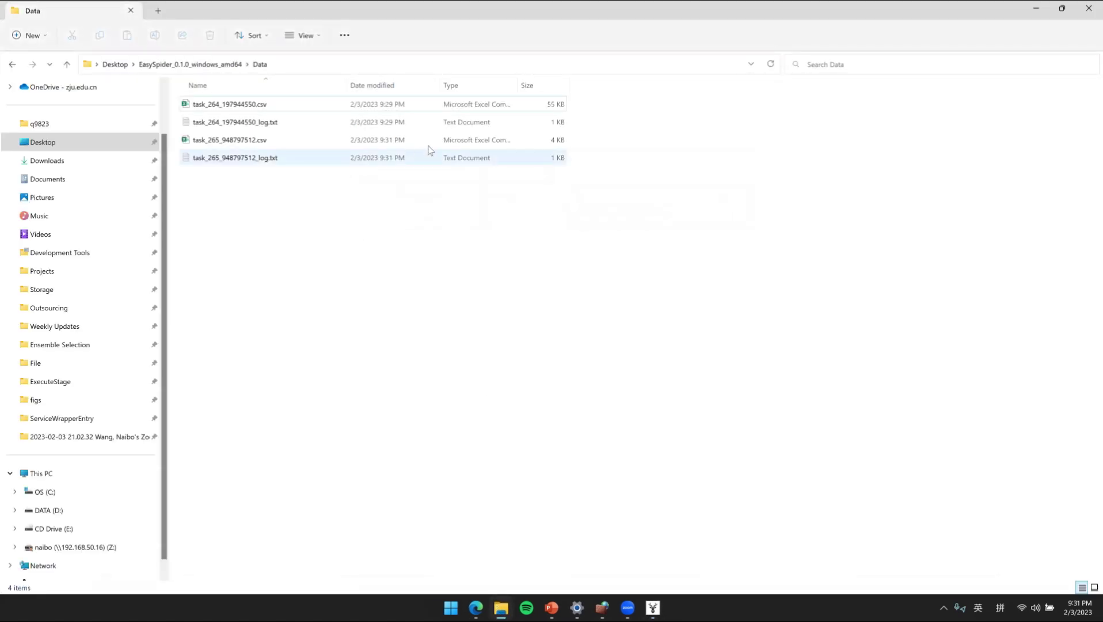
Step: Open task_265_948797512.csv from the Data folder in Visual Studio Code and compare its text with the Wikipedia article in the browser
left_click(371, 148)
right_click(370, 148)
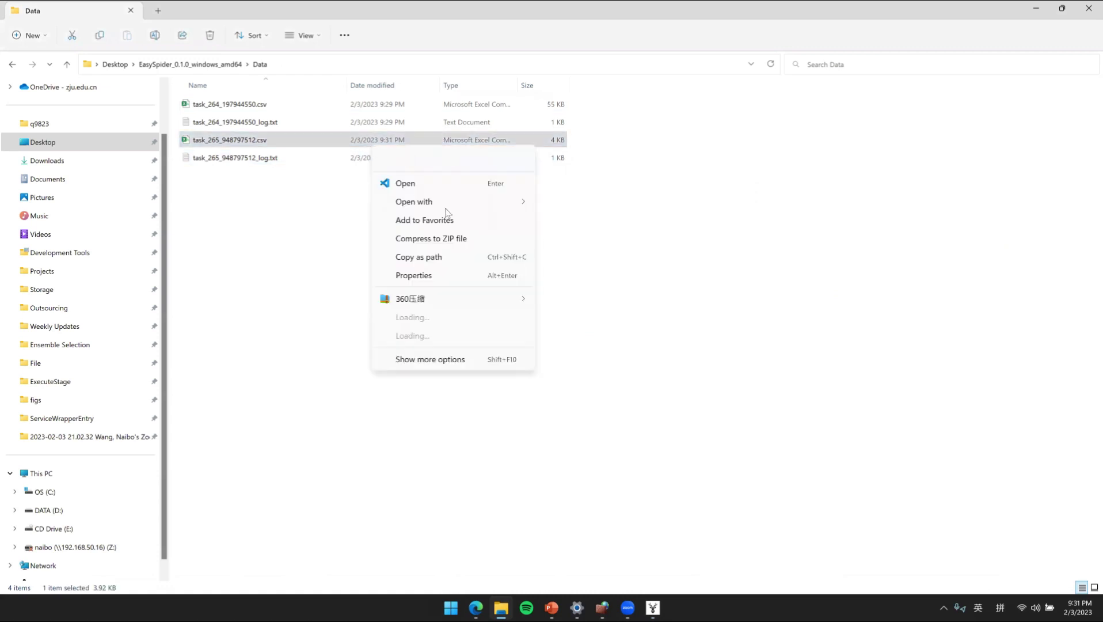
left_click(469, 184)
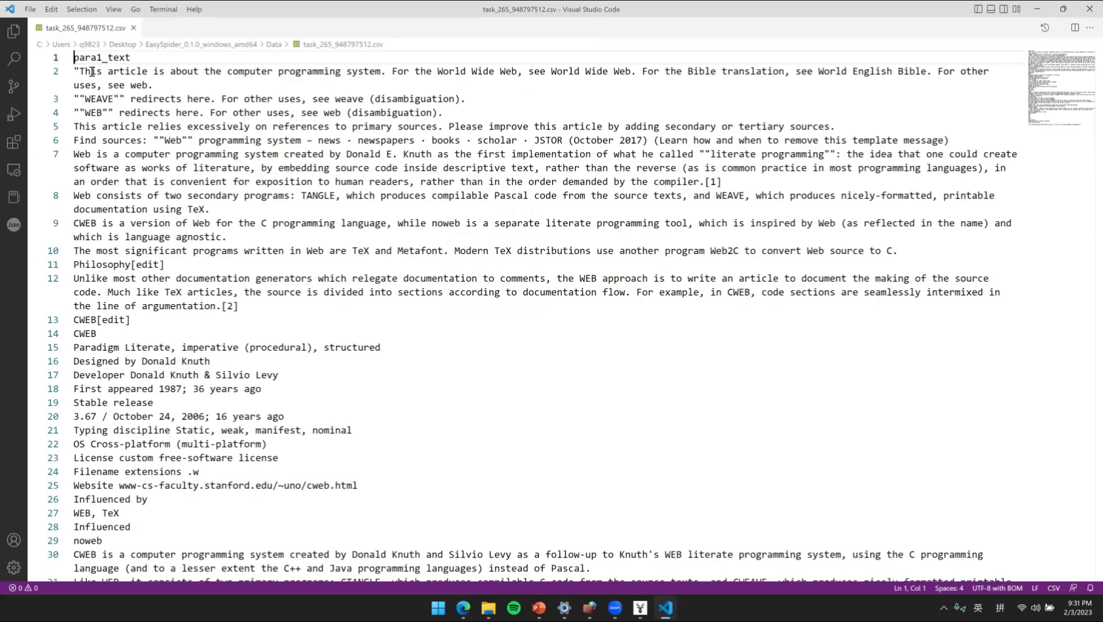
left_click_drag(79, 71, 210, 182)
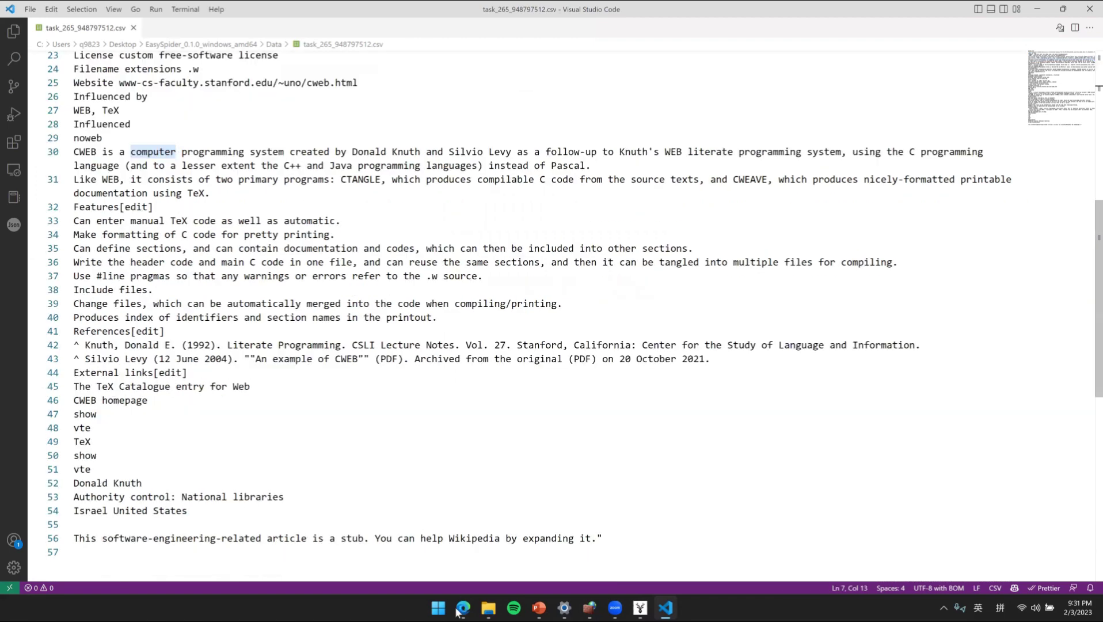
key("alt+Tab")
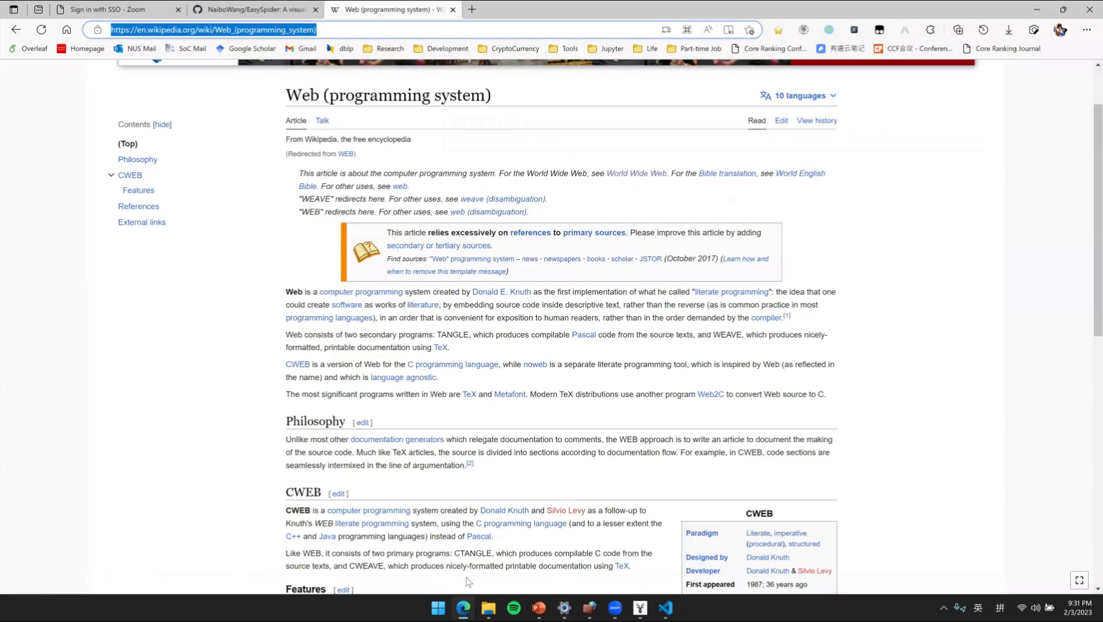